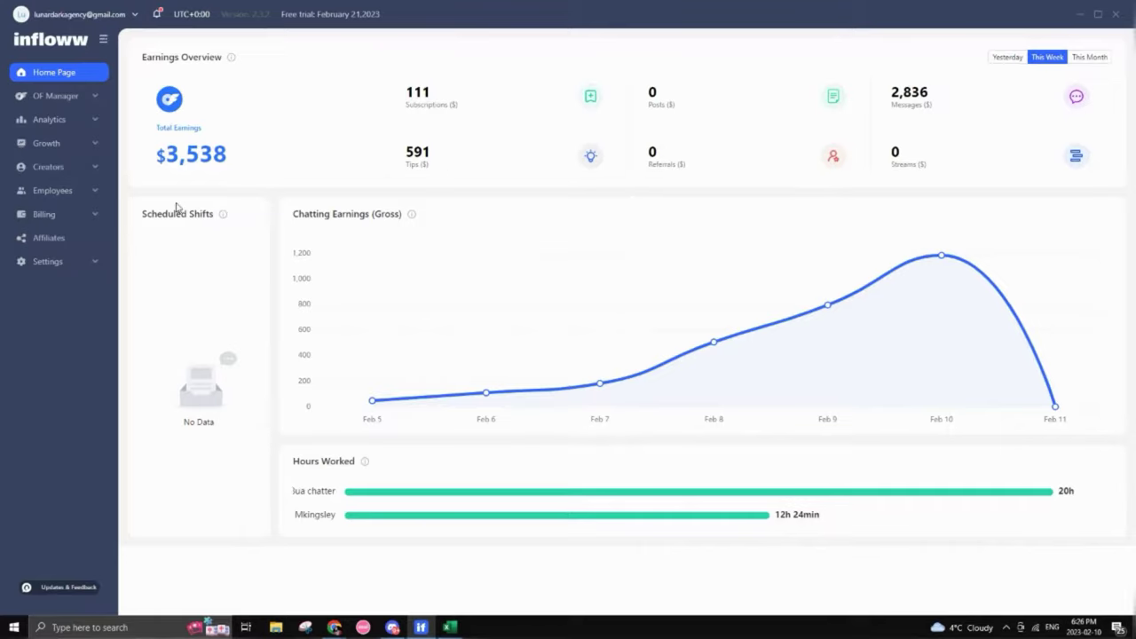
# Open the Creator Management page.
pyautogui.moveTo(222, 216)
pyautogui.click(76, 167)
pyautogui.click(75, 193)
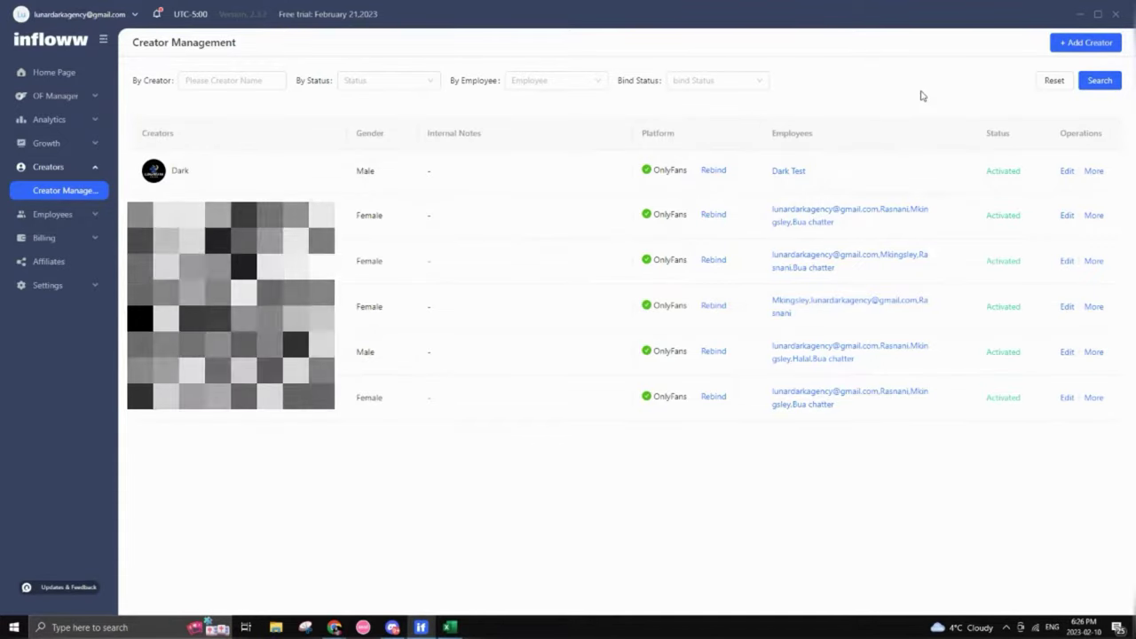
# Examine the Add Creators form, including its gender and employee options, and close it without adding a creator.
pyautogui.click(1074, 47)
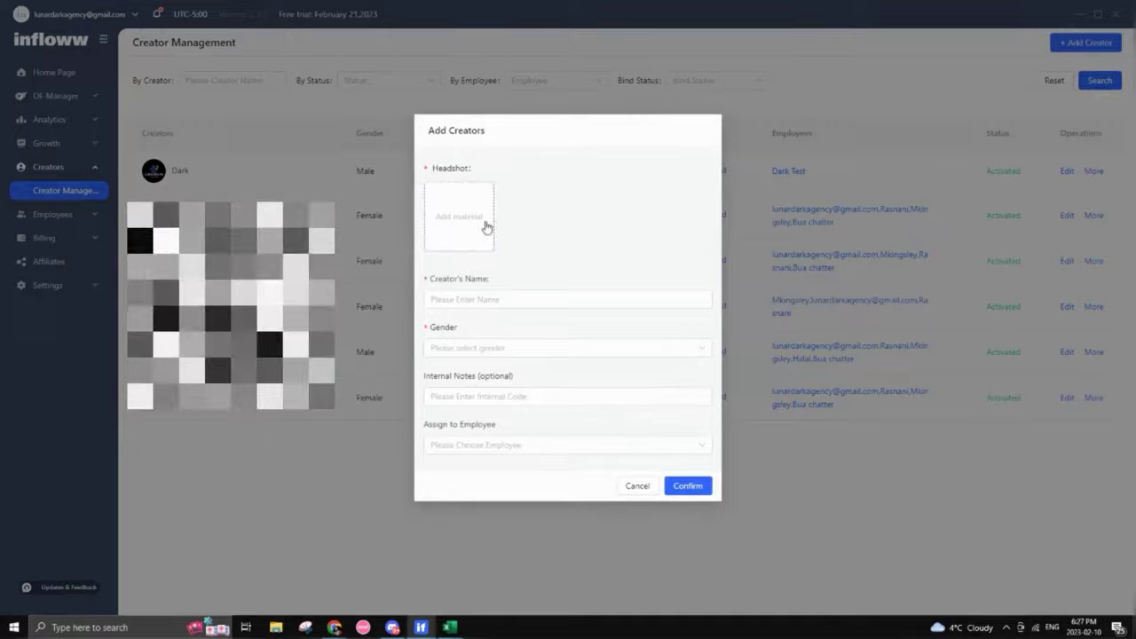
pyautogui.click(517, 300)
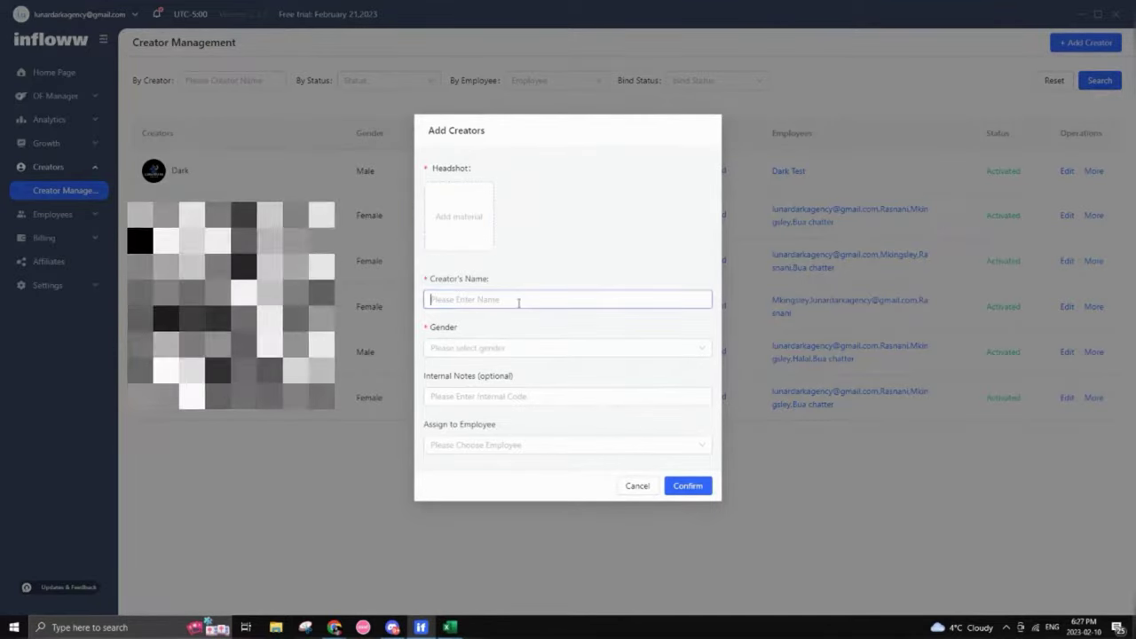
pyautogui.click(549, 352)
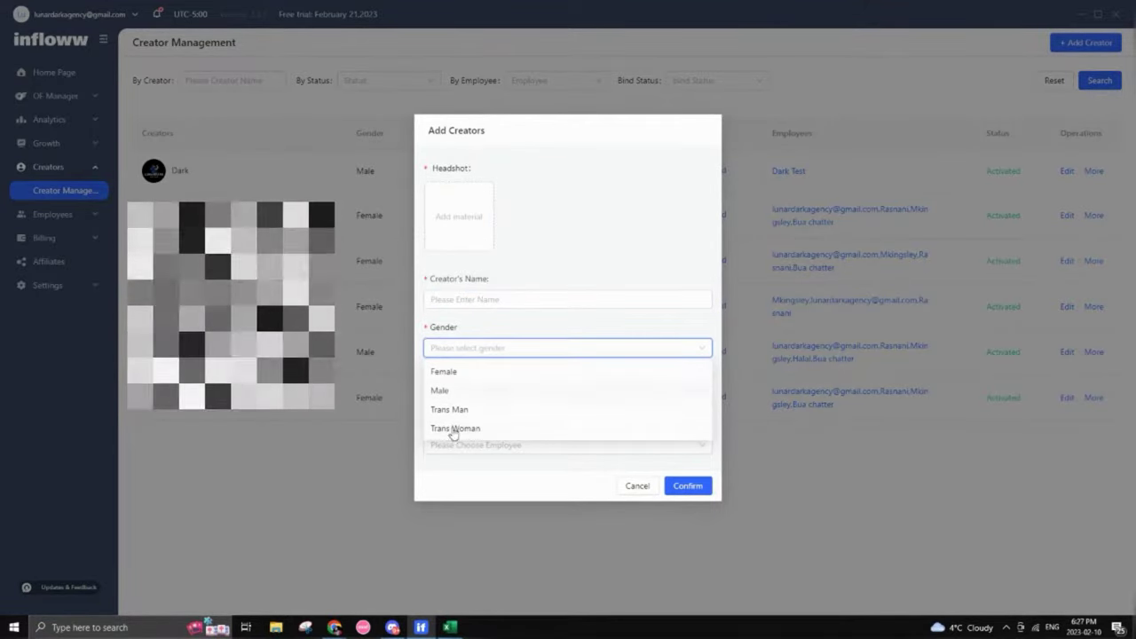
pyautogui.click(498, 350)
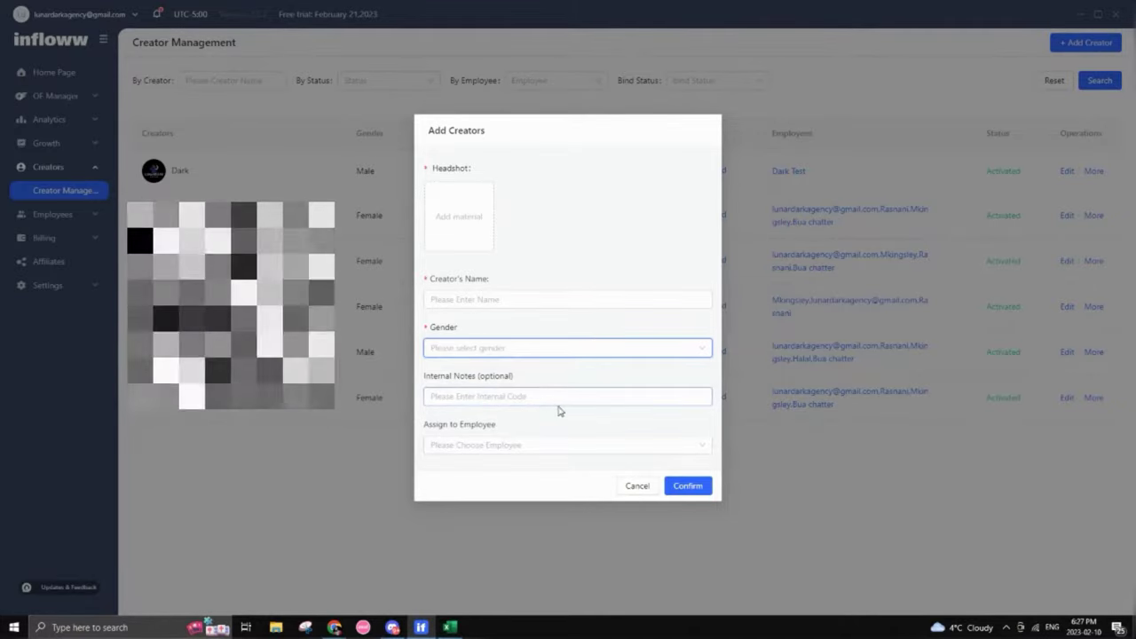
pyautogui.click(559, 443)
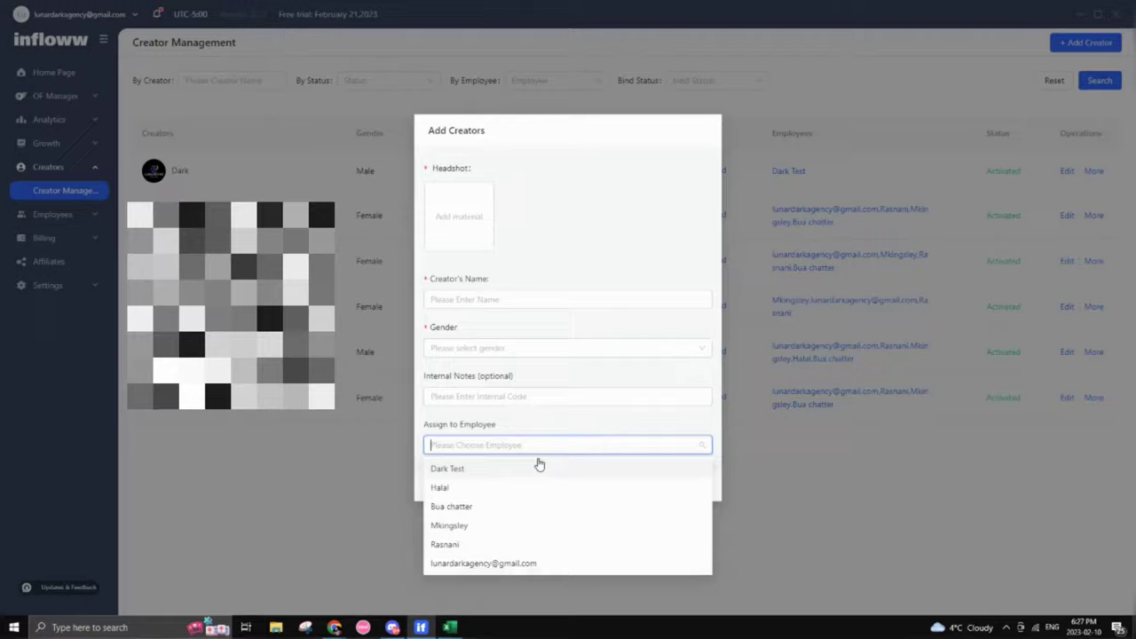
pyautogui.click(628, 433)
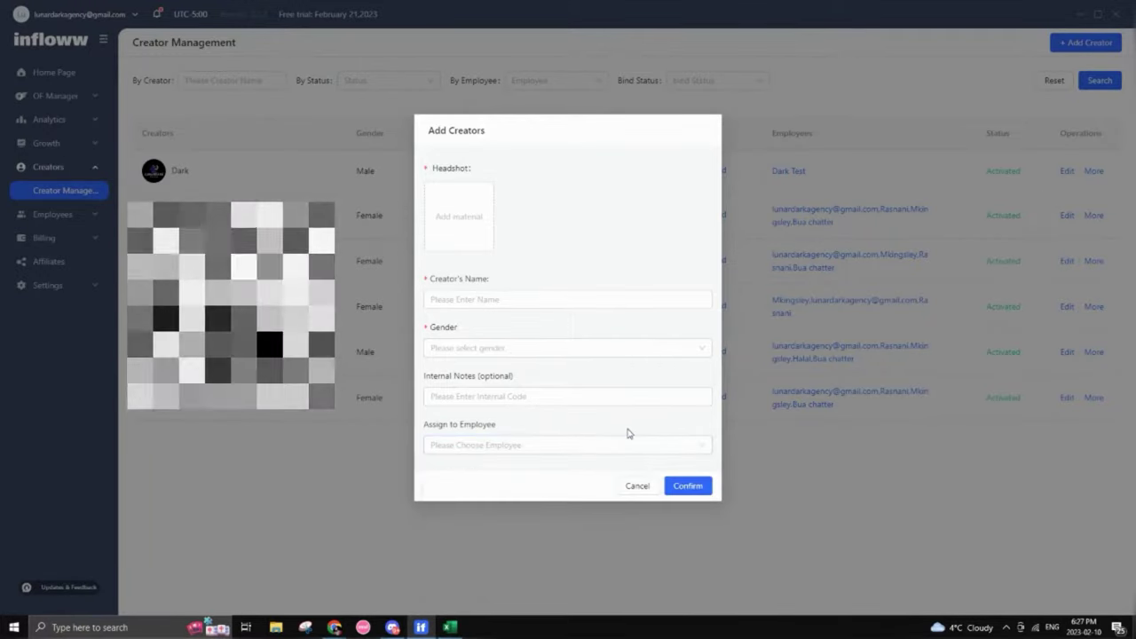
pyautogui.click(637, 487)
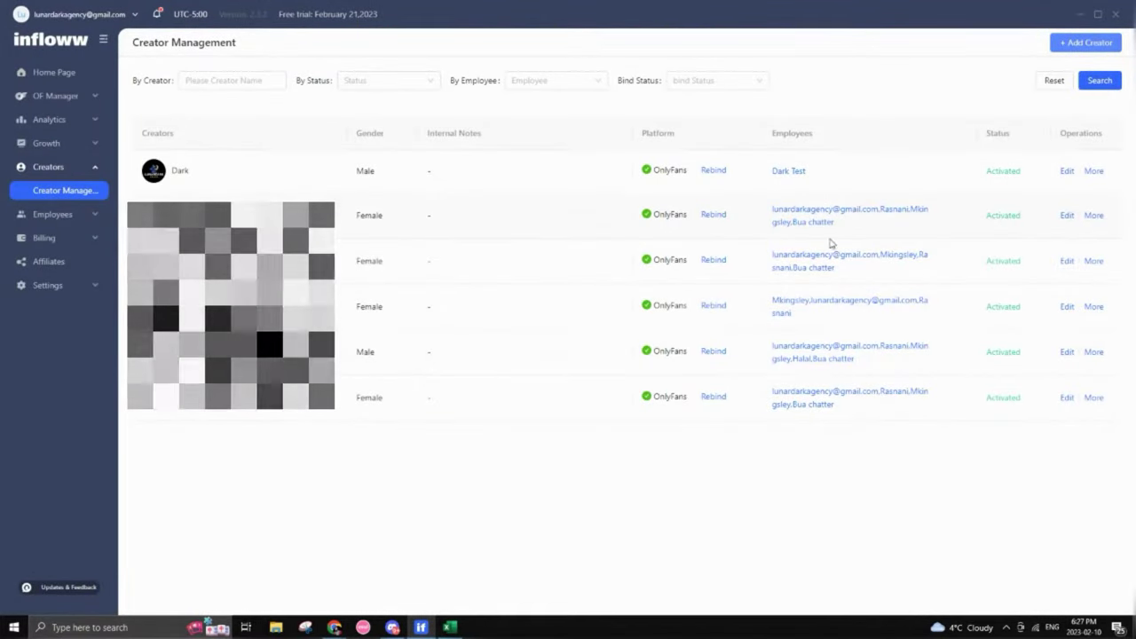
# View the OnlyFans account linking form for rebinding the first listed creator, and close it without logging in.
pyautogui.click(713, 170)
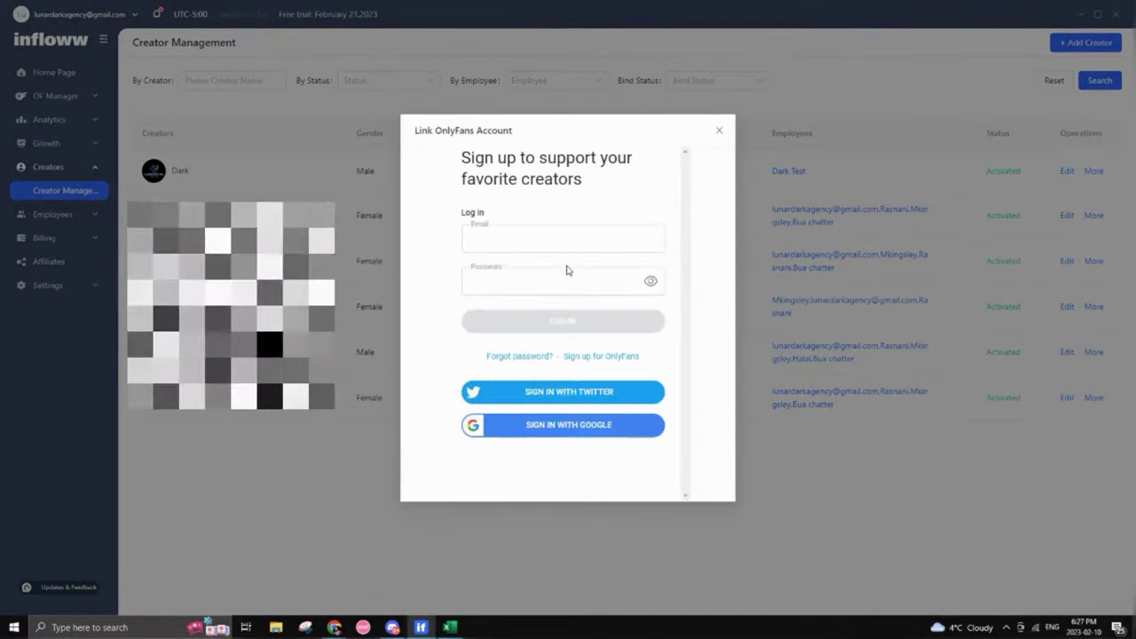
pyautogui.click(719, 132)
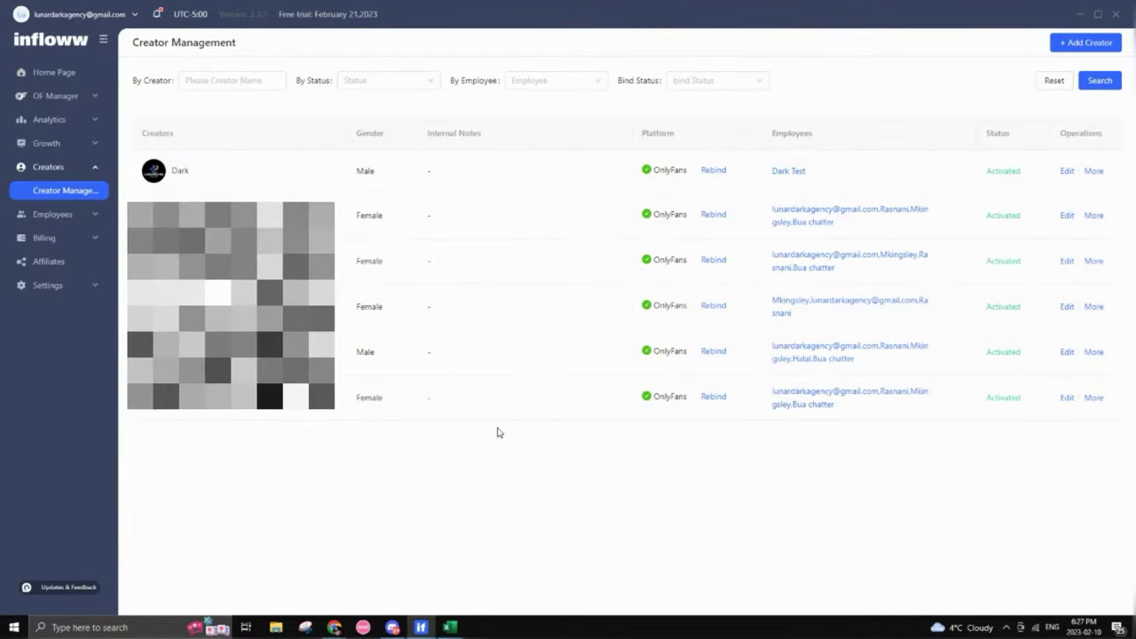
# Open the creator's My Profile page within OF Manager.
pyautogui.click(51, 98)
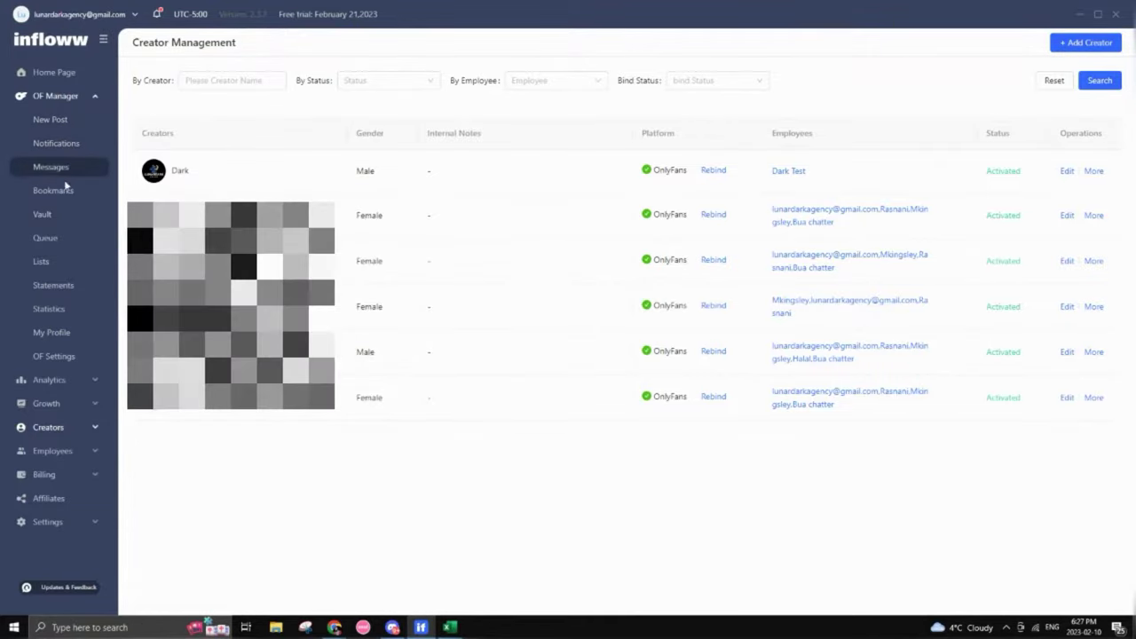
pyautogui.click(64, 335)
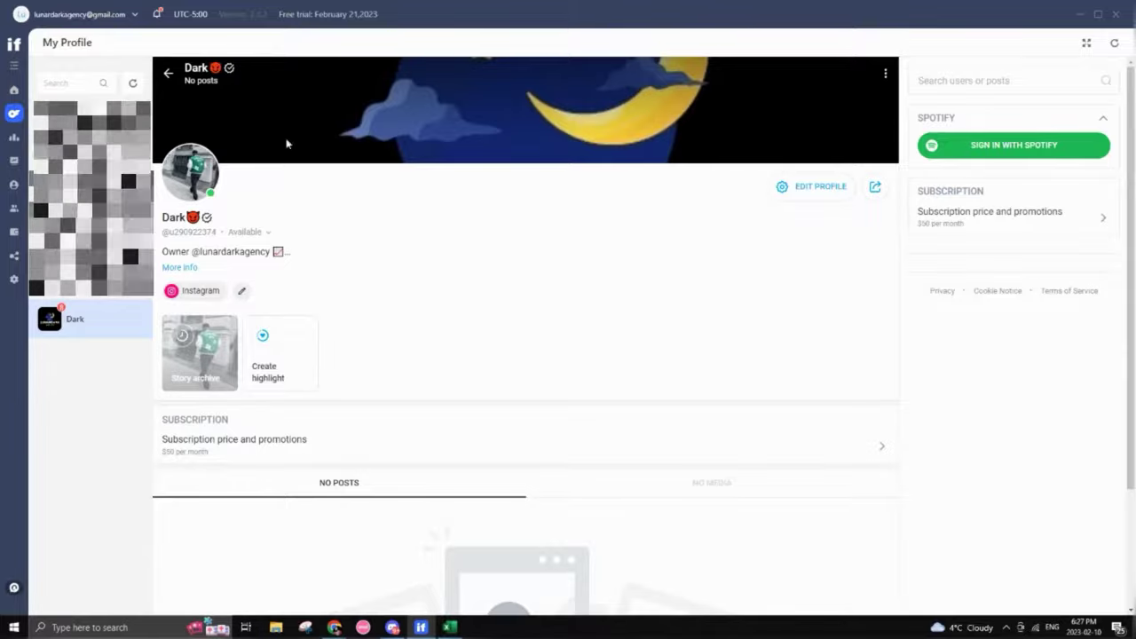
# Open a conversation in Messages and view the fan's PPV timeline, closing the timeline and the fan statistics overlay.
pyautogui.click(13, 116)
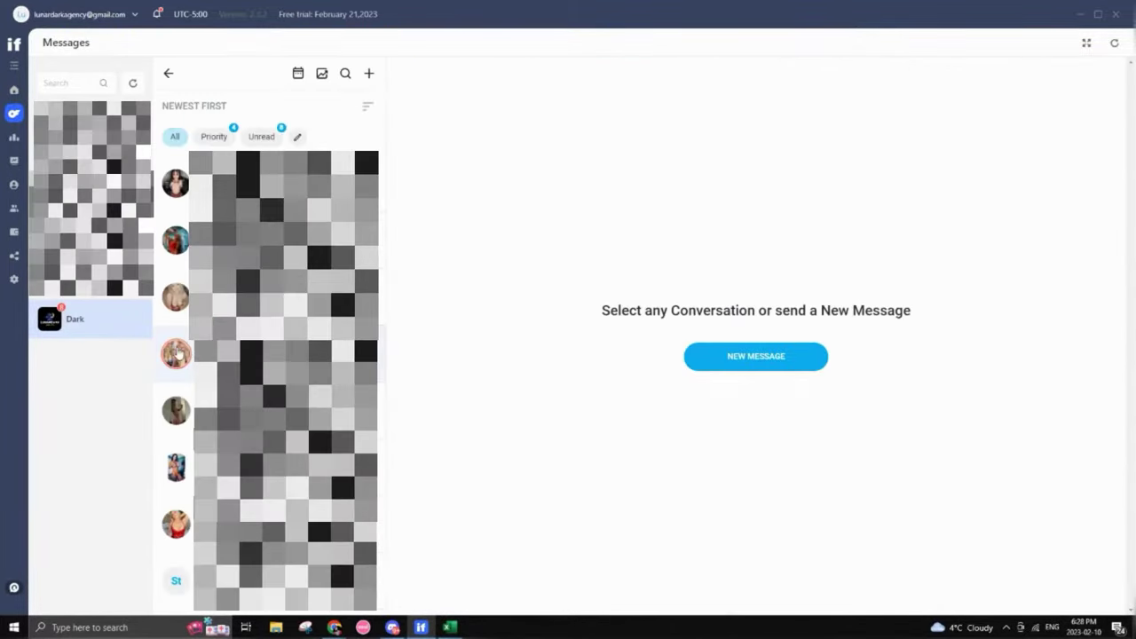
pyautogui.click(175, 353)
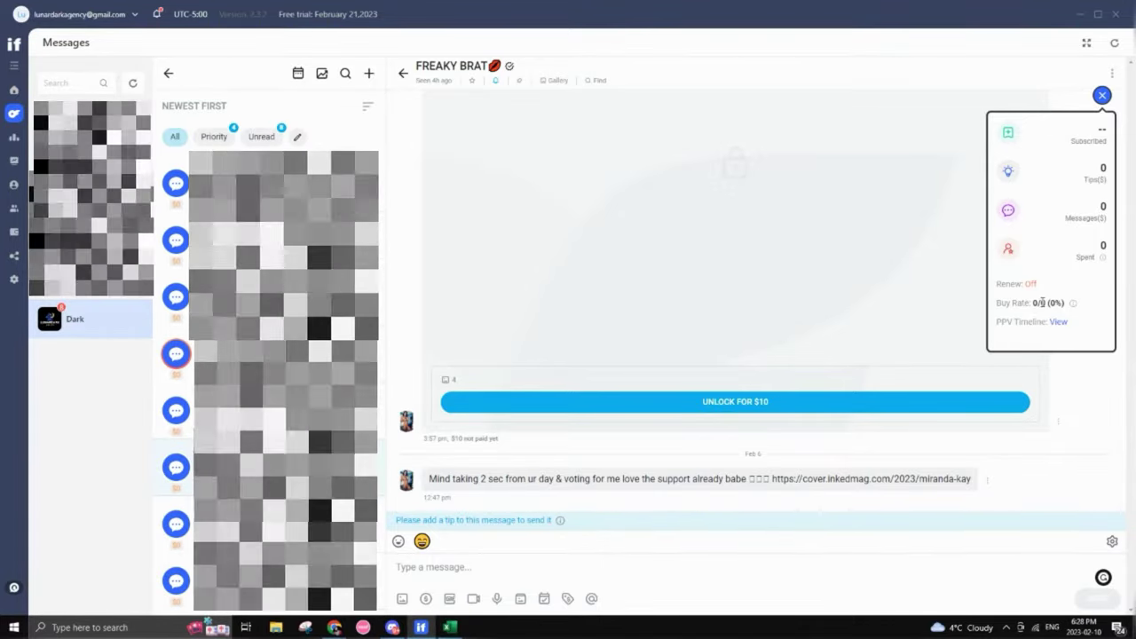
pyautogui.click(1057, 322)
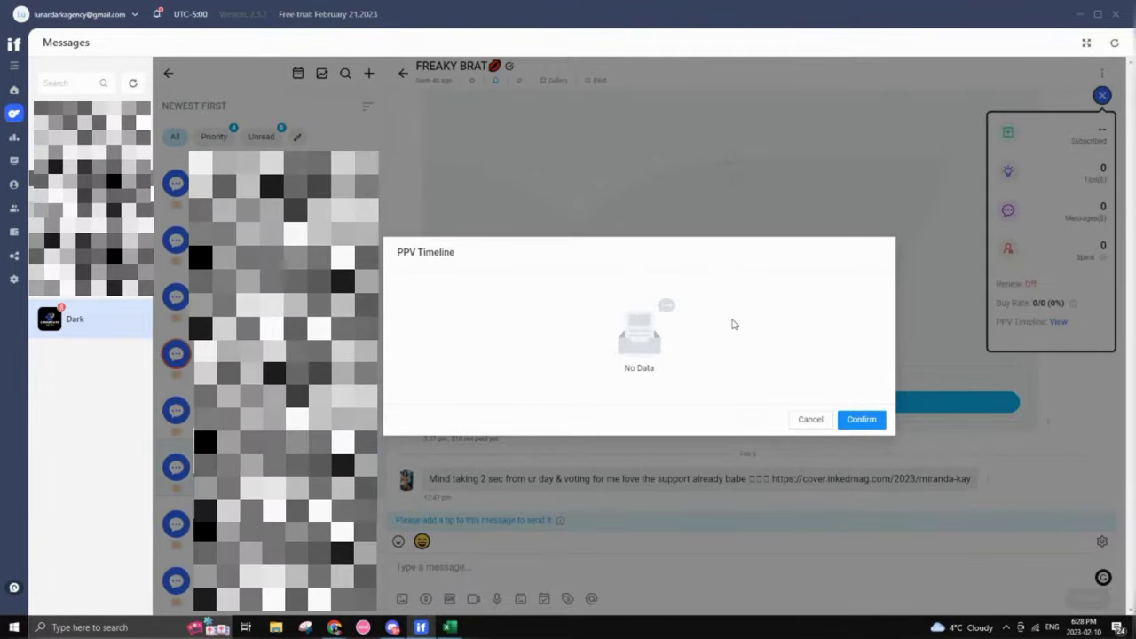
pyautogui.click(812, 420)
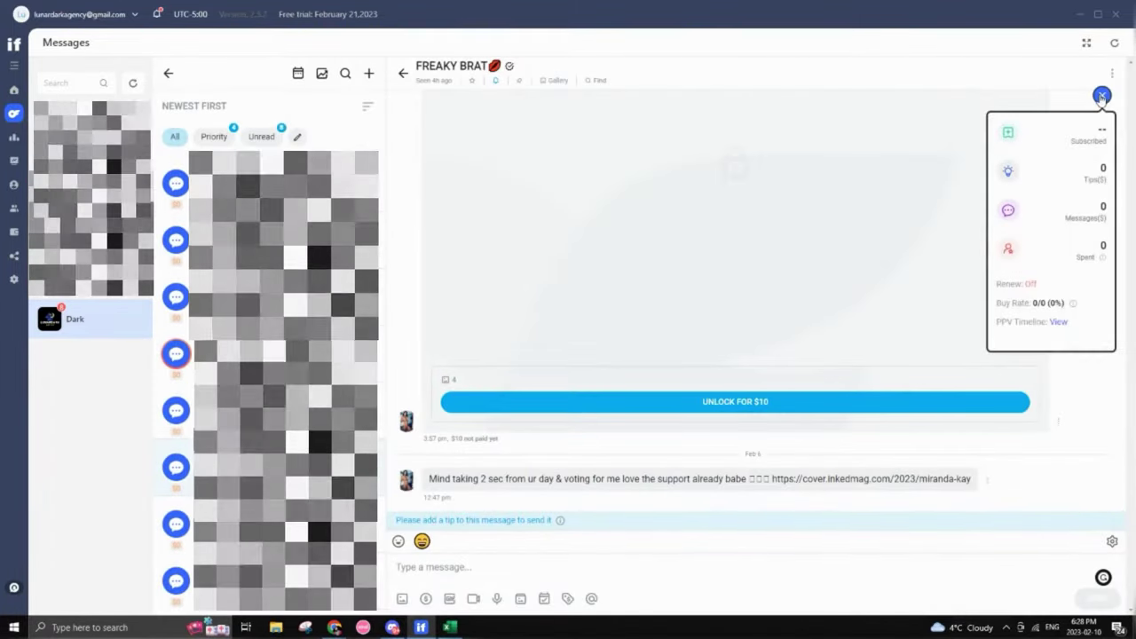
pyautogui.click(1102, 96)
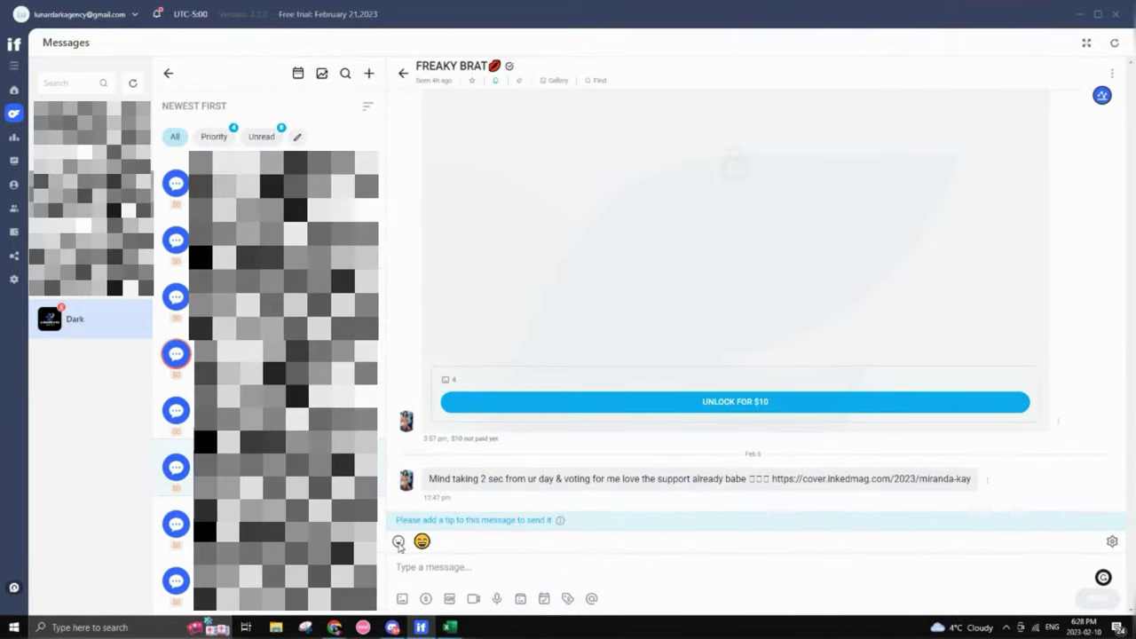
# Browse the message emoji picker from smileys to the Objects category.
pyautogui.click(398, 543)
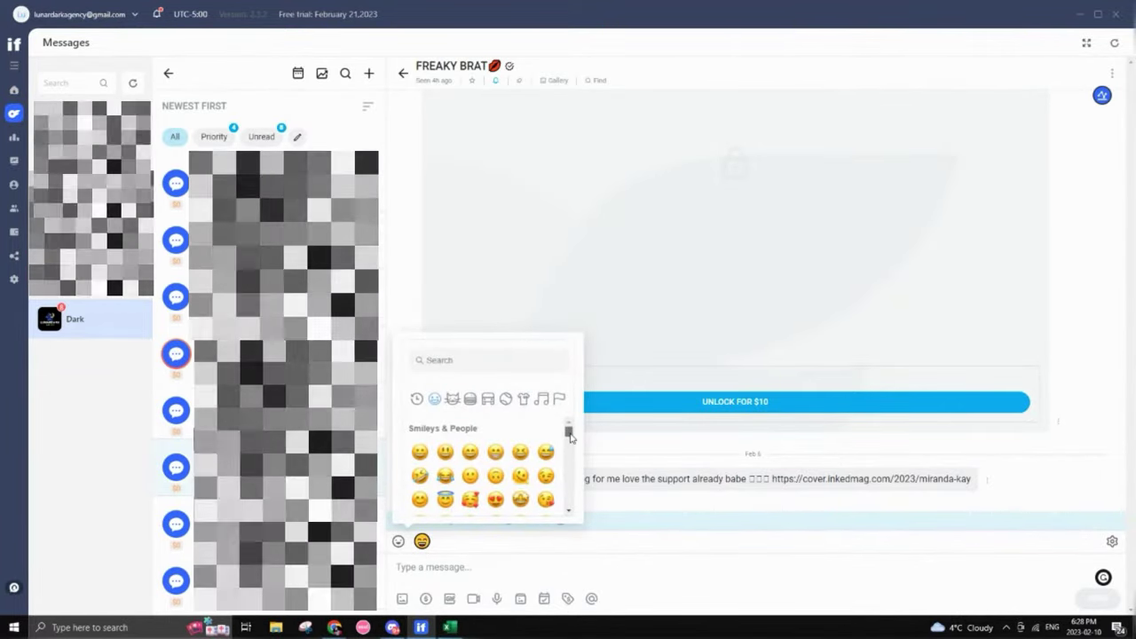
pyautogui.moveTo(571, 437)
pyautogui.mouseDown()
pyautogui.moveTo(568, 457)
pyautogui.moveTo(571, 431)
pyautogui.mouseUp()
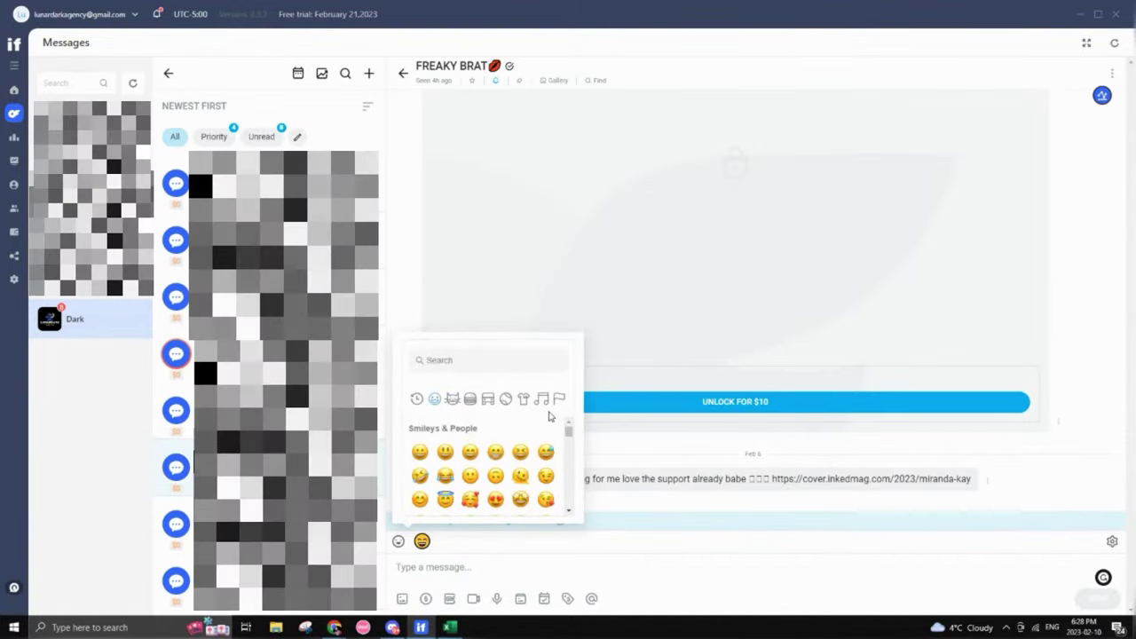
pyautogui.click(524, 400)
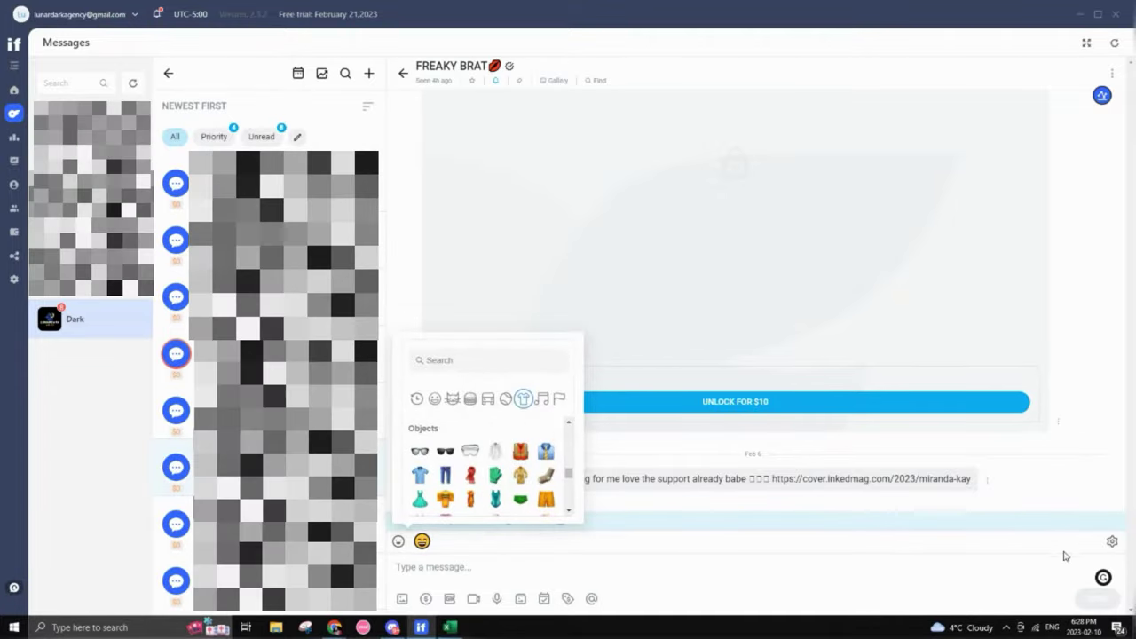
# Add three more grinning emojis to the quick emoji keyboard and submit it.
pyautogui.click(1104, 542)
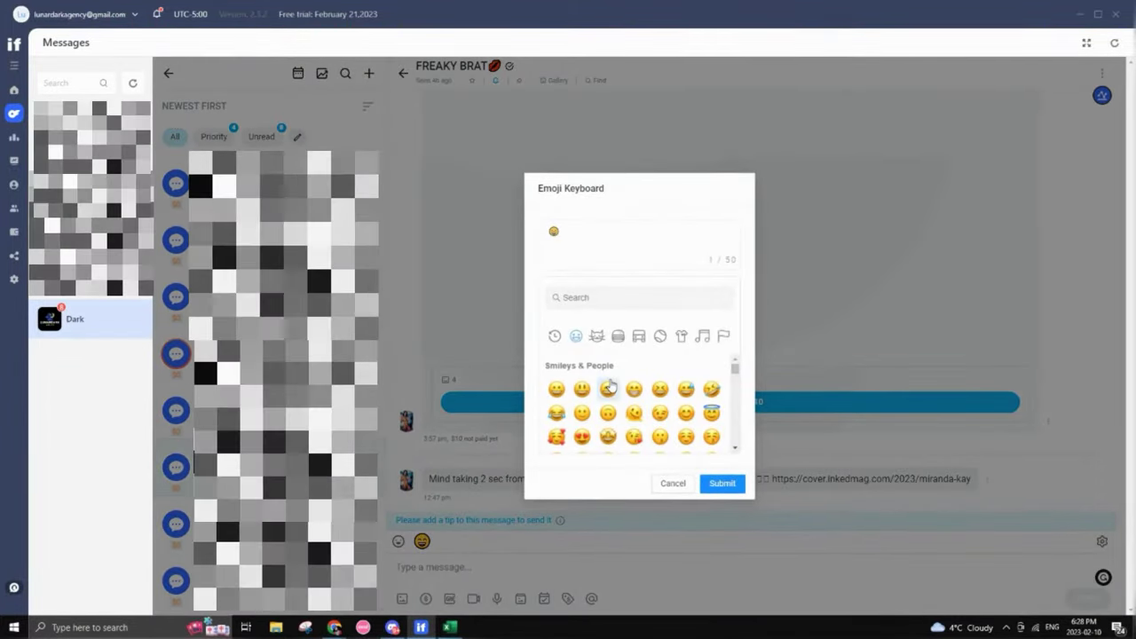
pyautogui.click(608, 388)
pyautogui.click(608, 388)
pyautogui.click(608, 389)
pyautogui.click(722, 483)
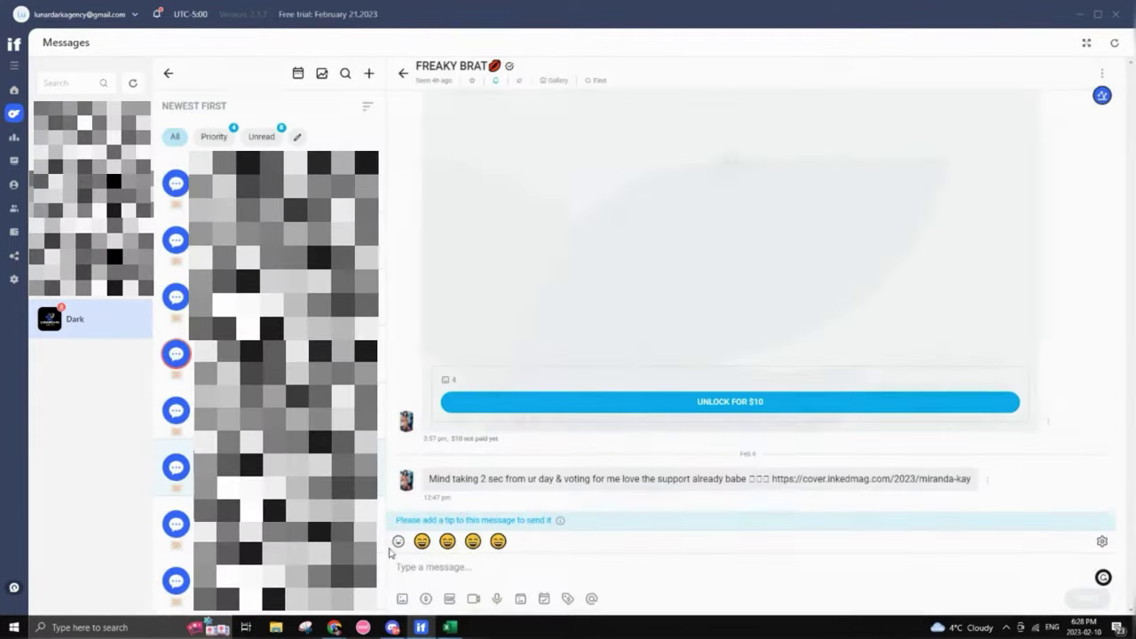
# Insert four grinning emojis from the quick emoji row into the message and delete them.
pyautogui.click(473, 540)
pyautogui.click(473, 541)
pyautogui.click(473, 541)
pyautogui.click(473, 541)
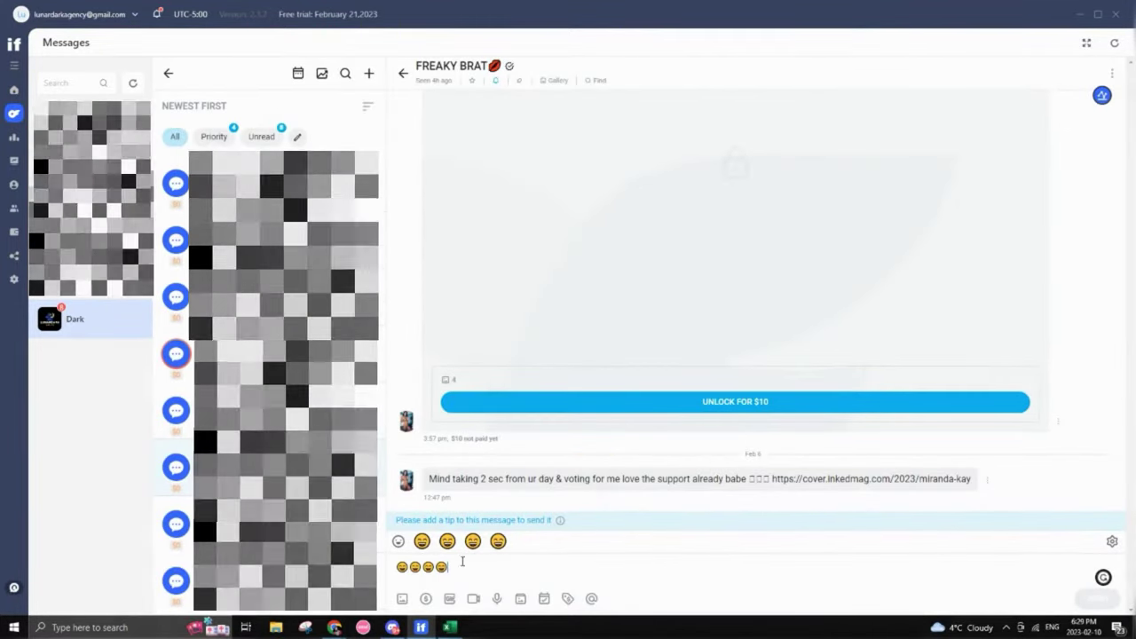
pyautogui.moveTo(449, 568); pyautogui.dragTo(409, 577)
pyautogui.press('BackSpace')
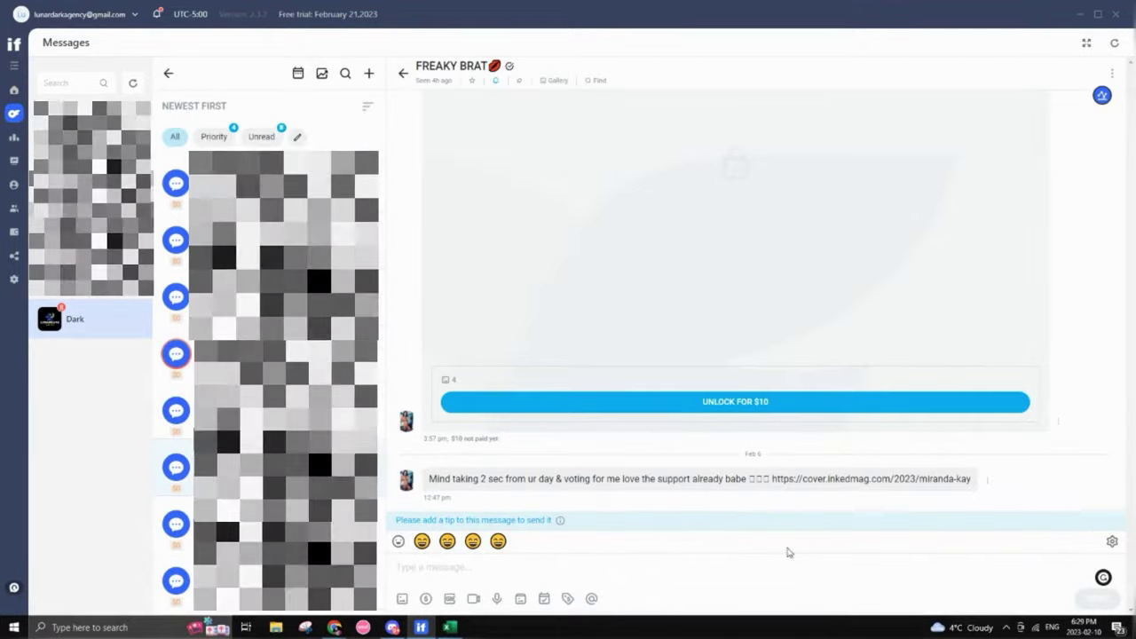
# View the Grammarly options and test spell checking by entering the misspelled word "bettter" in the message and applying the suggested correction.
pyautogui.click(1103, 579)
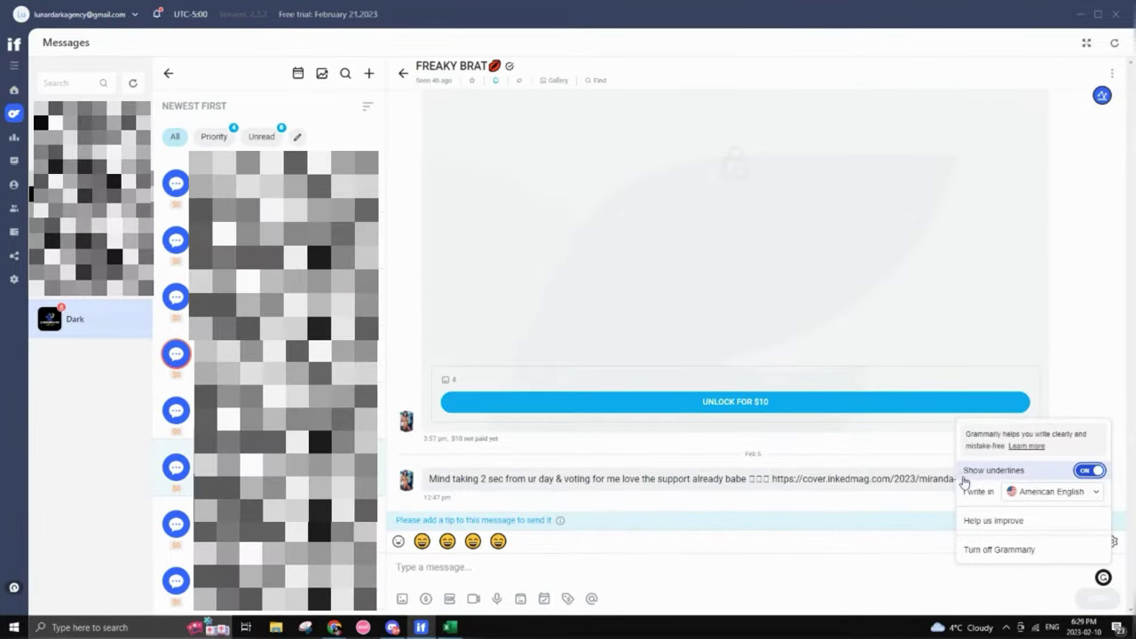
pyautogui.click(558, 570)
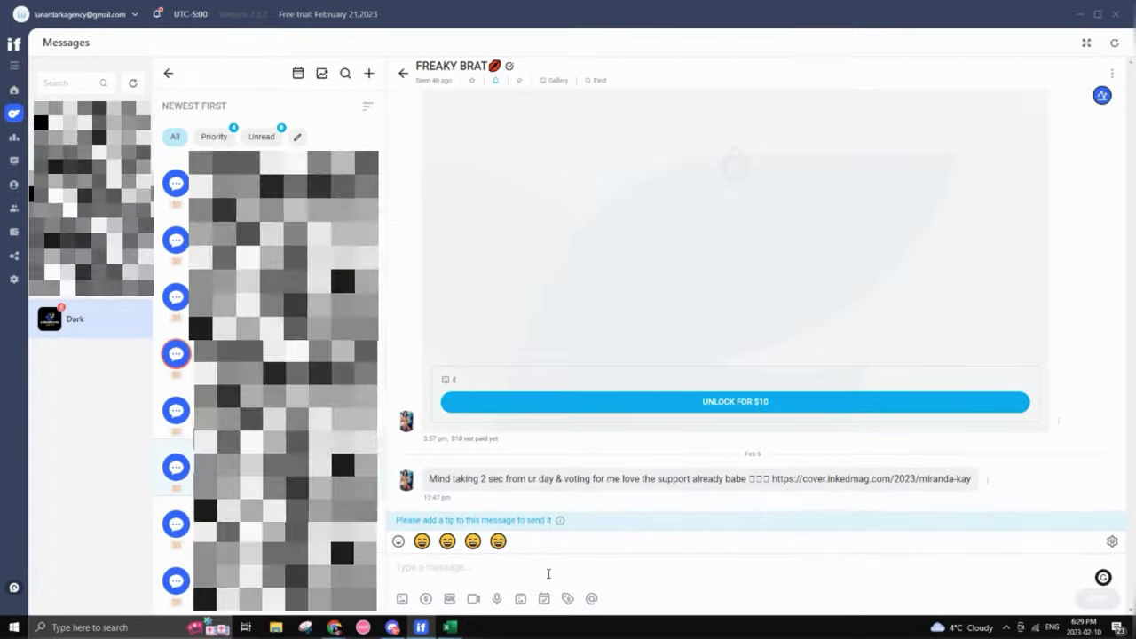
pyautogui.write('bet')
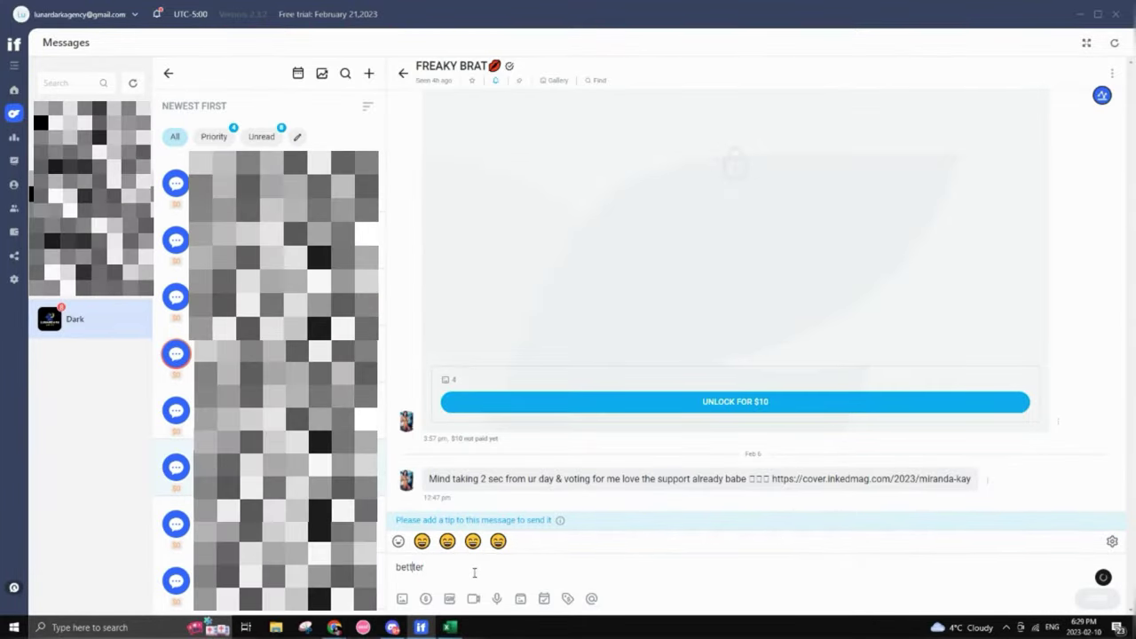
pyautogui.write('t')
pyautogui.moveTo(403, 566)
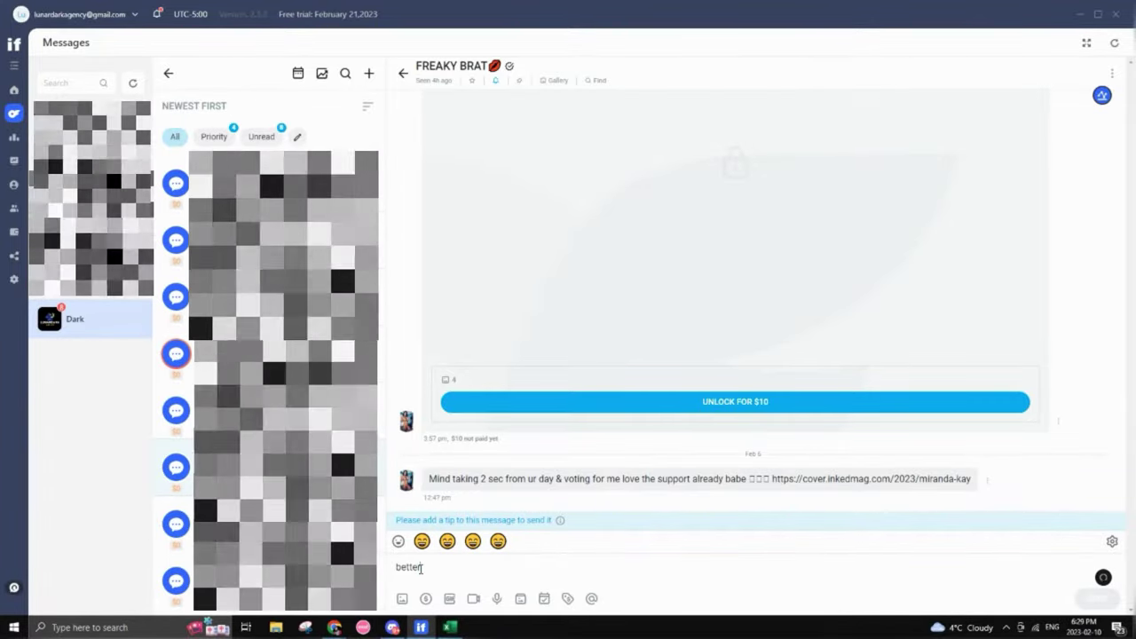
pyautogui.write('r')
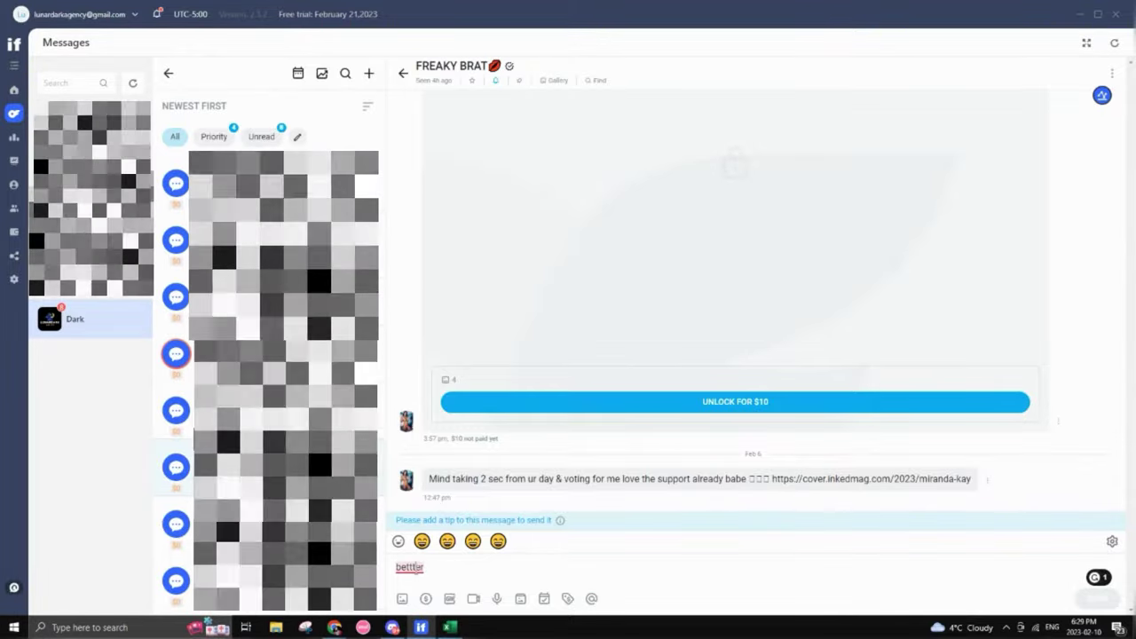
pyautogui.click(416, 504)
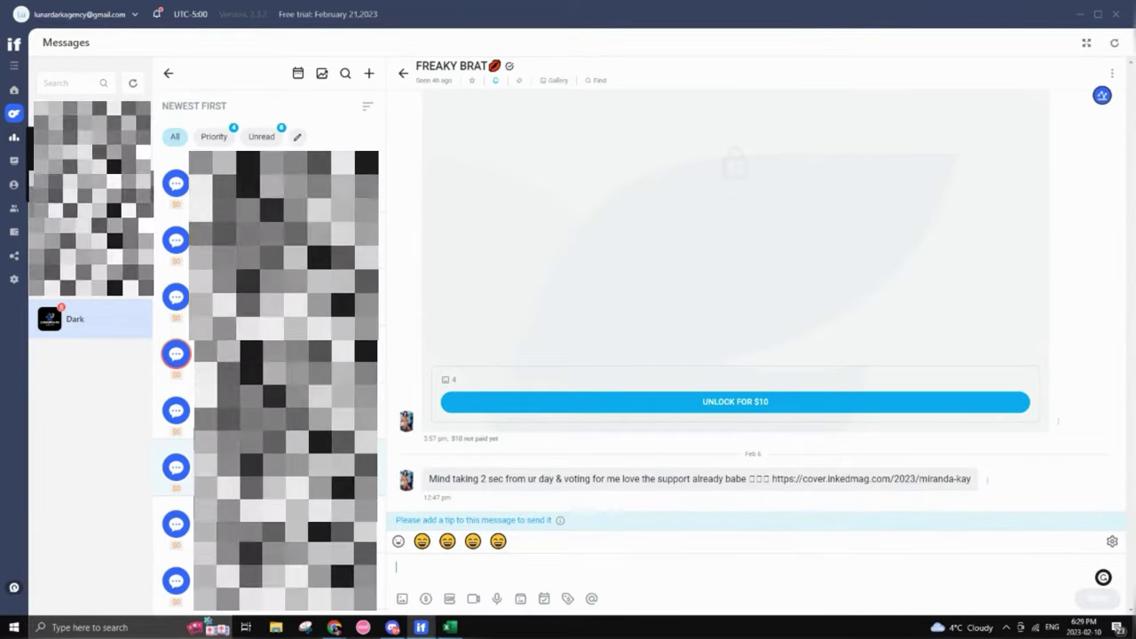
# Open the Creator Reports overview and show total earnings by week.
pyautogui.click(14, 137)
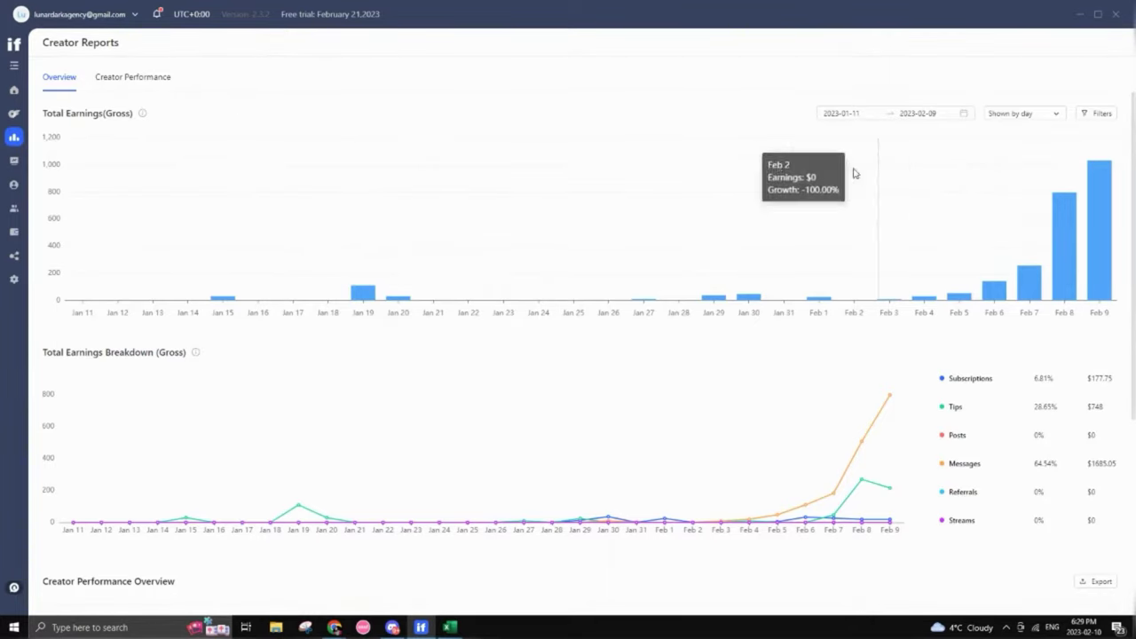
pyautogui.click(1035, 117)
pyautogui.click(1018, 152)
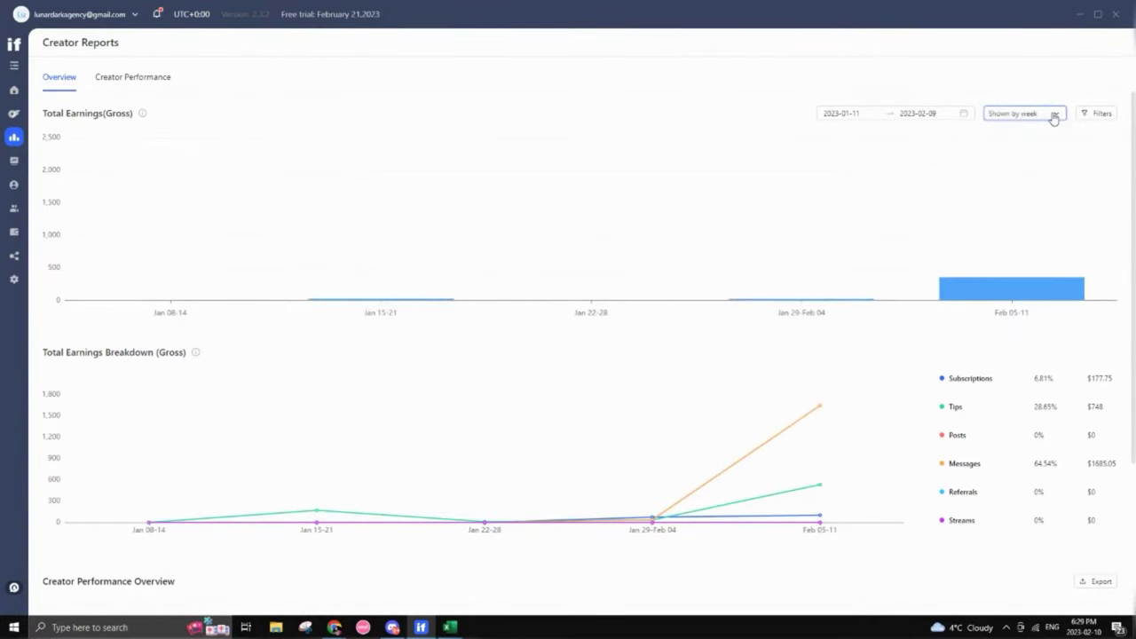
pyautogui.click(1052, 115)
pyautogui.click(603, 99)
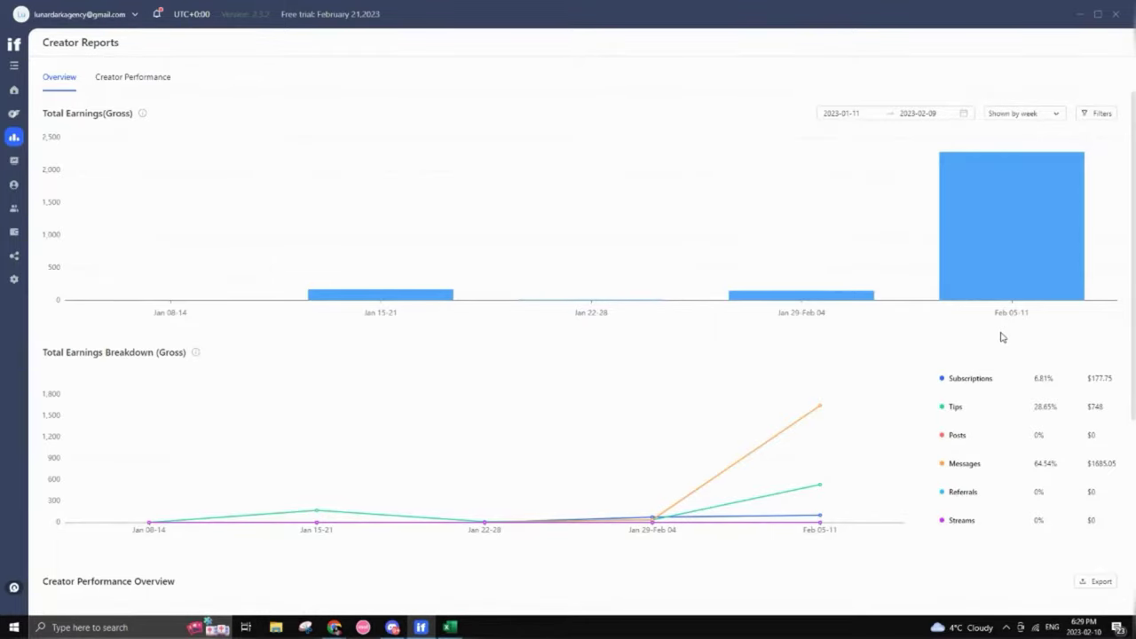
# Review the Creator Performance Overview table and open the Creator Performance report.
pyautogui.scroll(-3, 464, 339)
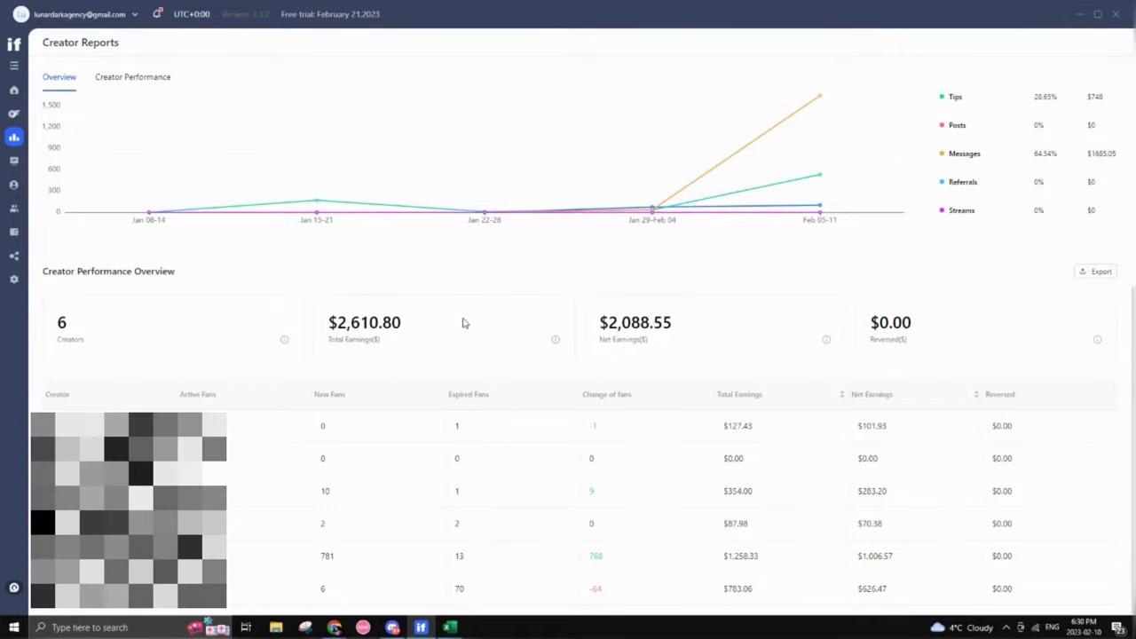
pyautogui.scroll(5, 468, 343)
pyautogui.click(116, 79)
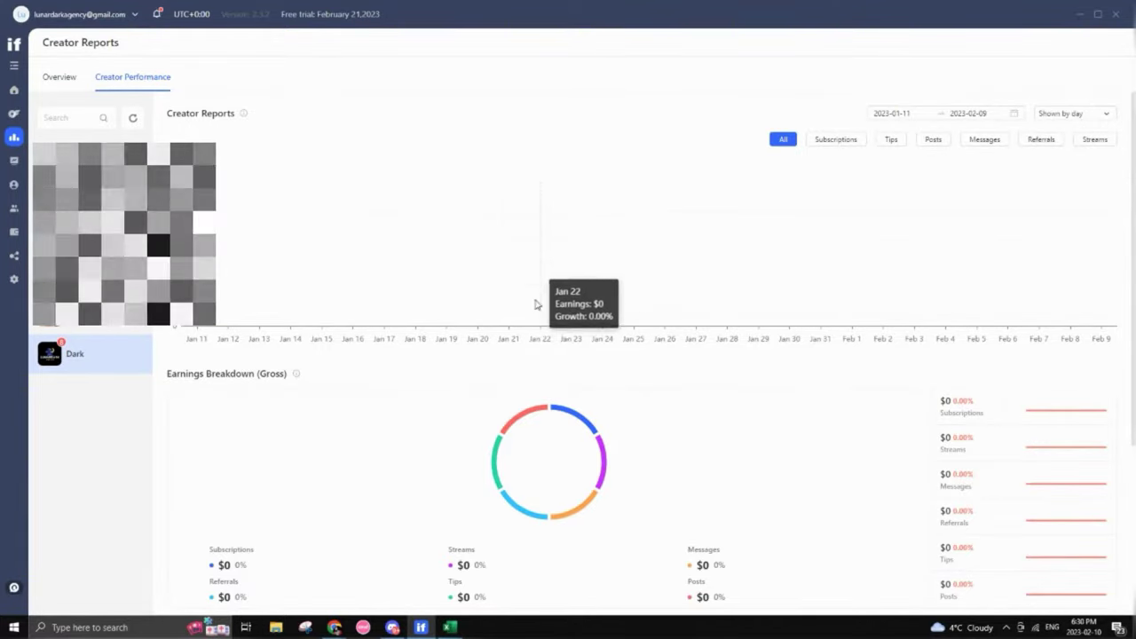
# Review the earnings chart and breakdown in the Creator Performance report and open Chatter Reports.
pyautogui.scroll(-2, 524, 311)
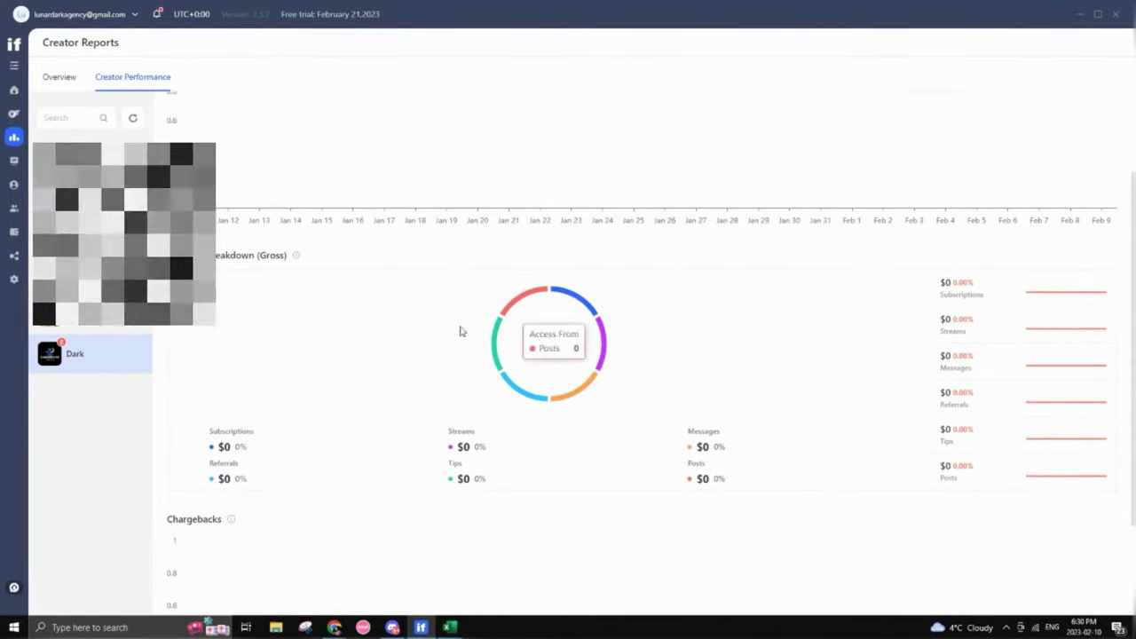
pyautogui.scroll(-1, 329, 344)
pyautogui.scroll(3, 165, 474)
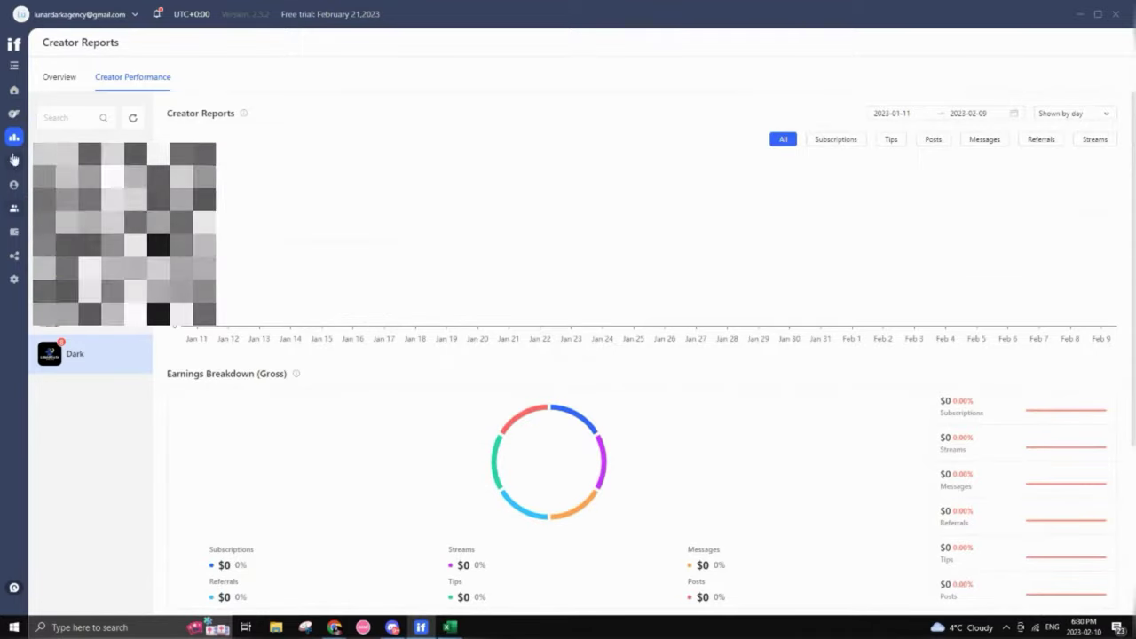
pyautogui.click(71, 163)
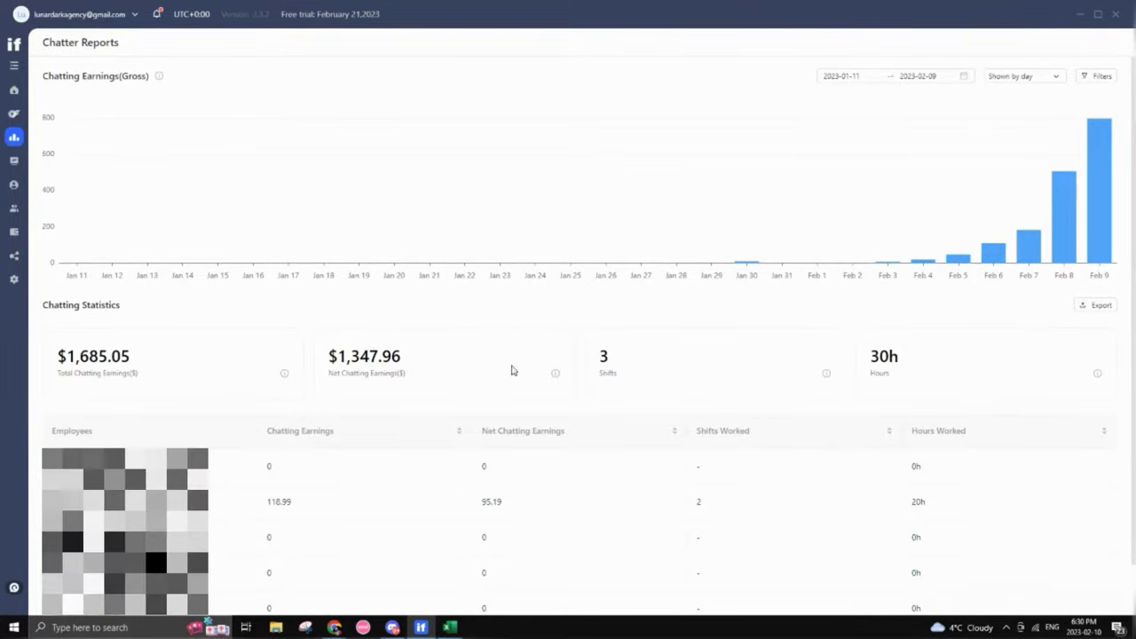
# Open Fan Reports and examine the Subscribers, Fans Retention and Top Fans sections for the Dark creator.
pyautogui.moveTo(13, 137)
pyautogui.click(64, 188)
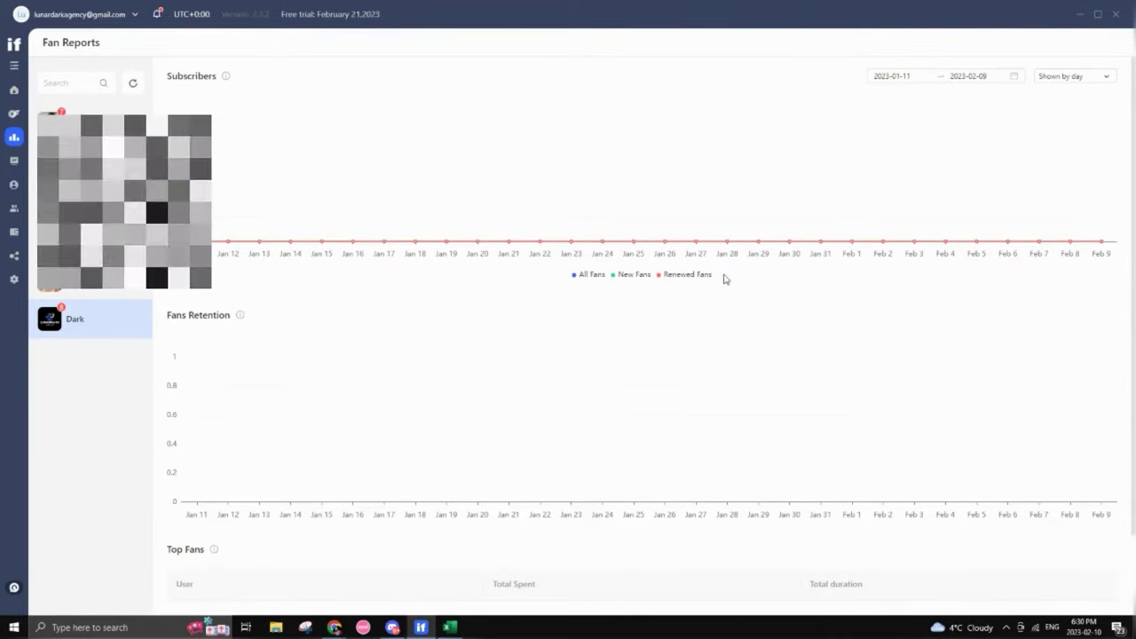
pyautogui.moveTo(790, 245)
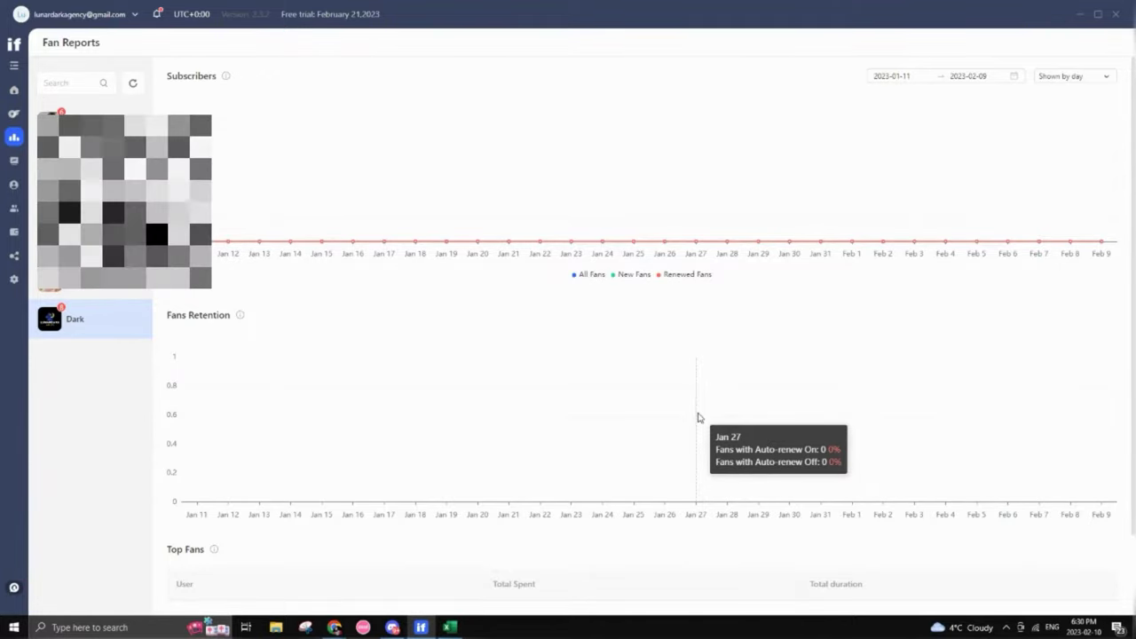
pyautogui.scroll(-1, 547, 371)
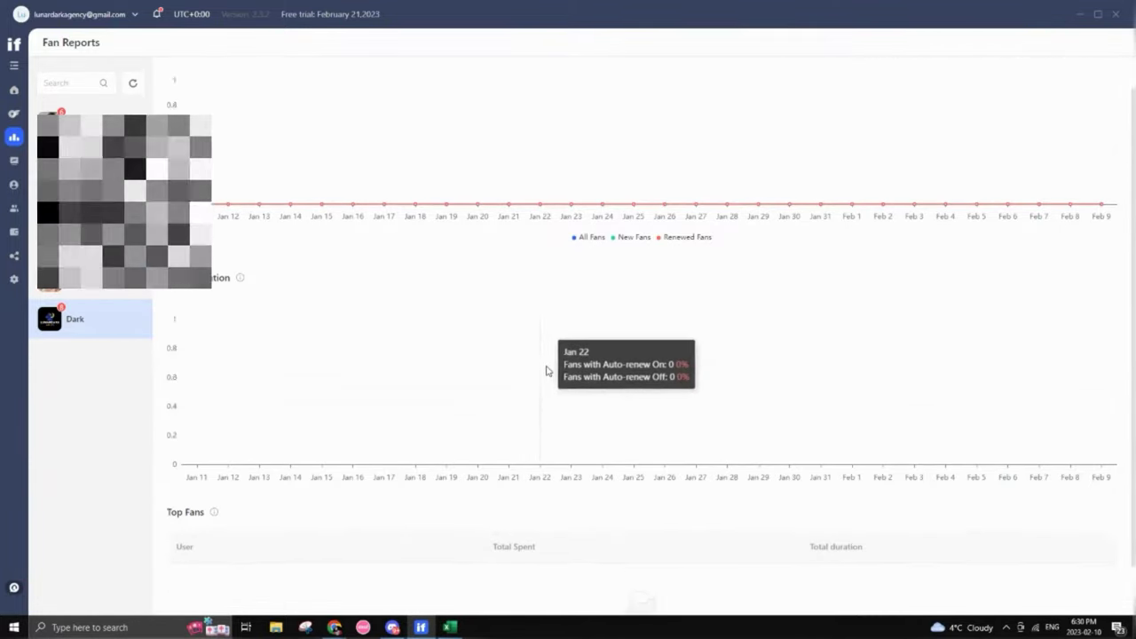
pyautogui.scroll(-2, 546, 371)
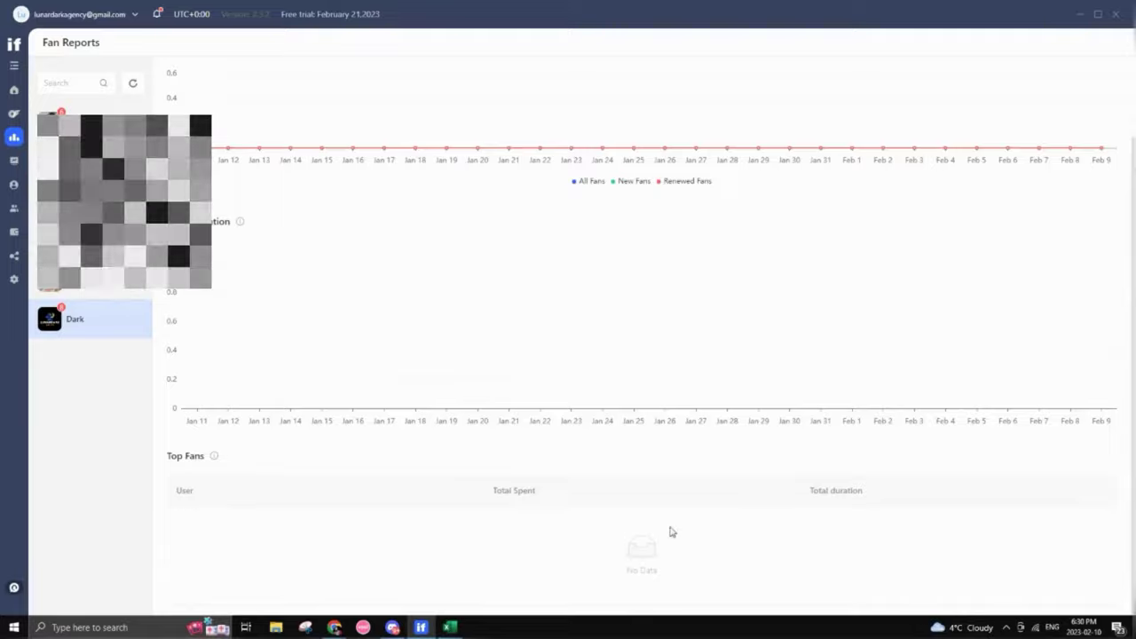
# Start the Smart Tags setup for the Dark creator and set the $ tier's upper Total Spent limit to 10.
pyautogui.click(14, 160)
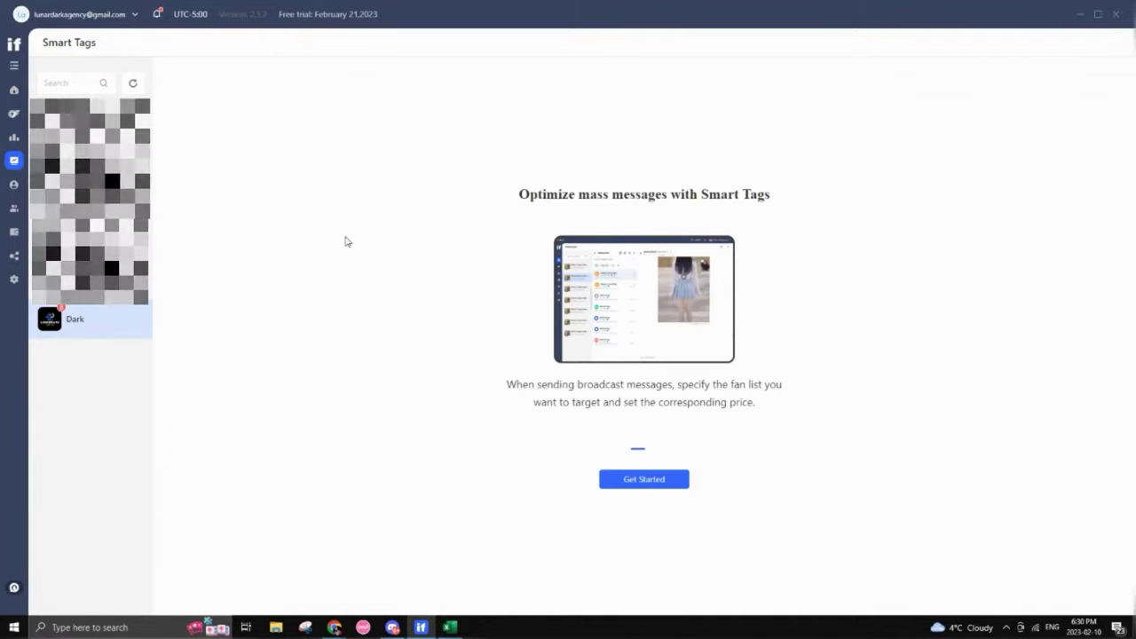
pyautogui.click(651, 489)
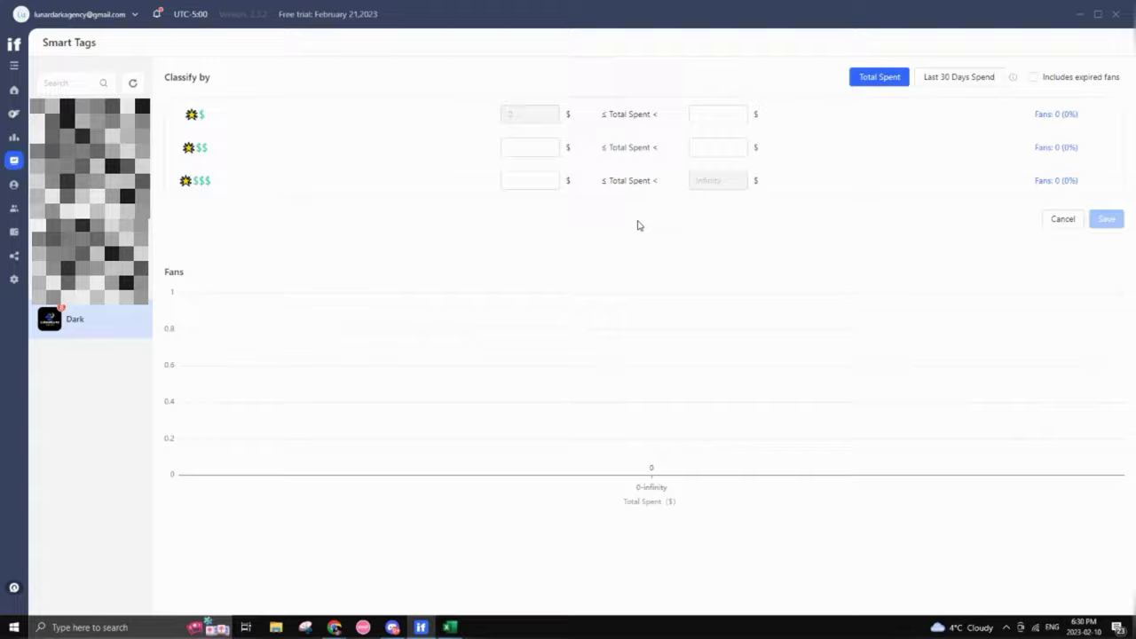
pyautogui.click(697, 113)
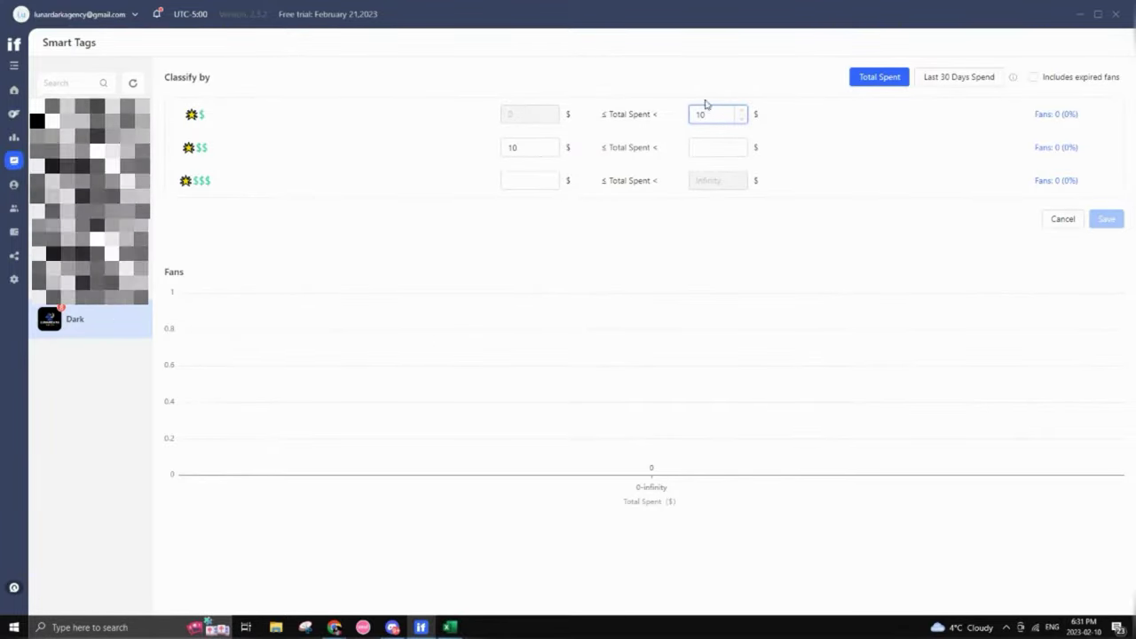
pyautogui.click(733, 75)
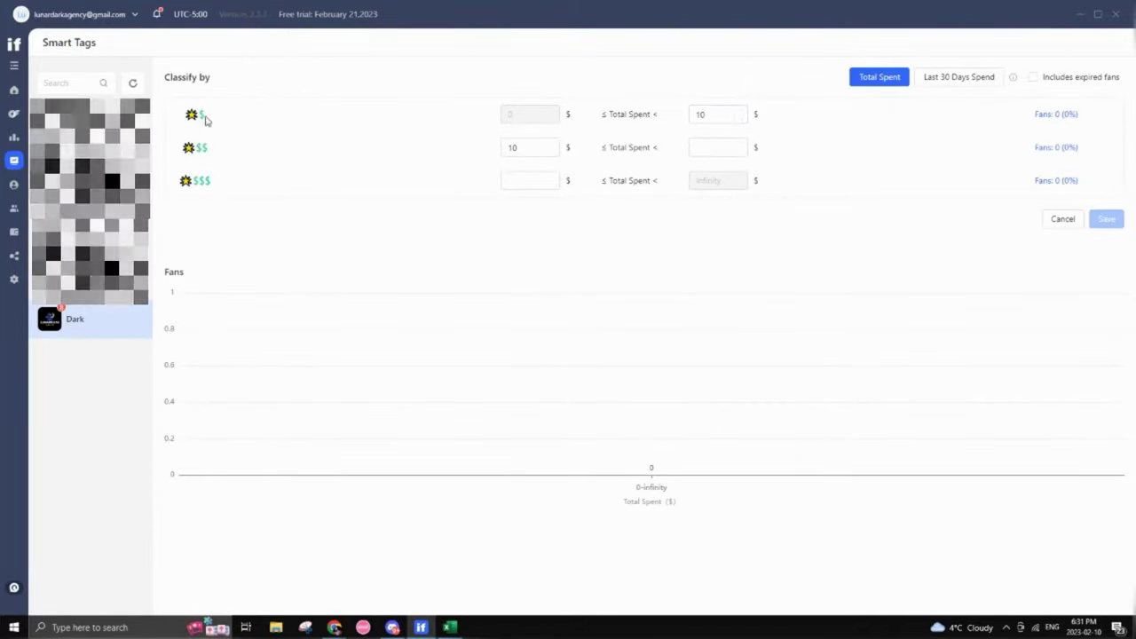
pyautogui.click(740, 118)
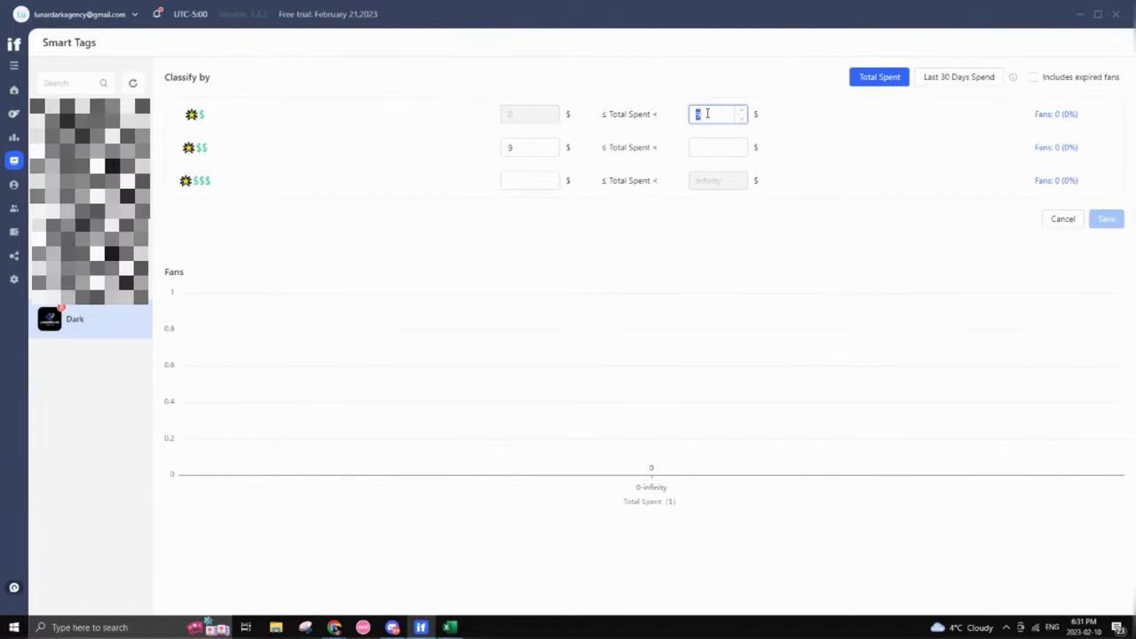
pyautogui.click(740, 110)
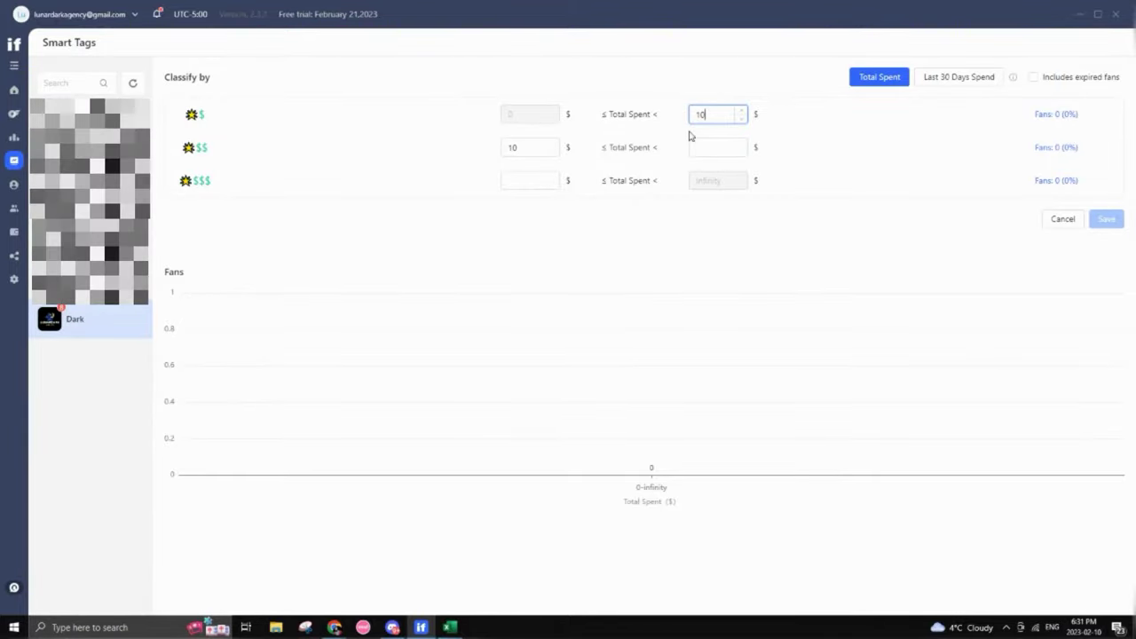
pyautogui.moveTo(209, 114); pyautogui.dragTo(197, 114)
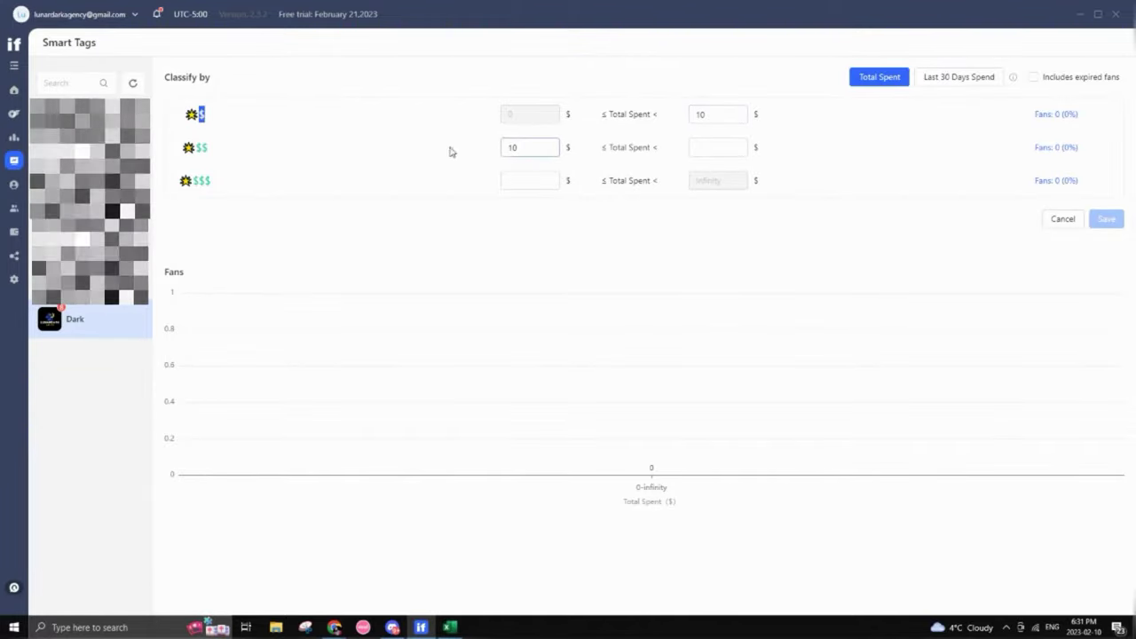
# Set the $$ tier's upper Total Spent limit to 50.
pyautogui.click(696, 148)
pyautogui.write('50')
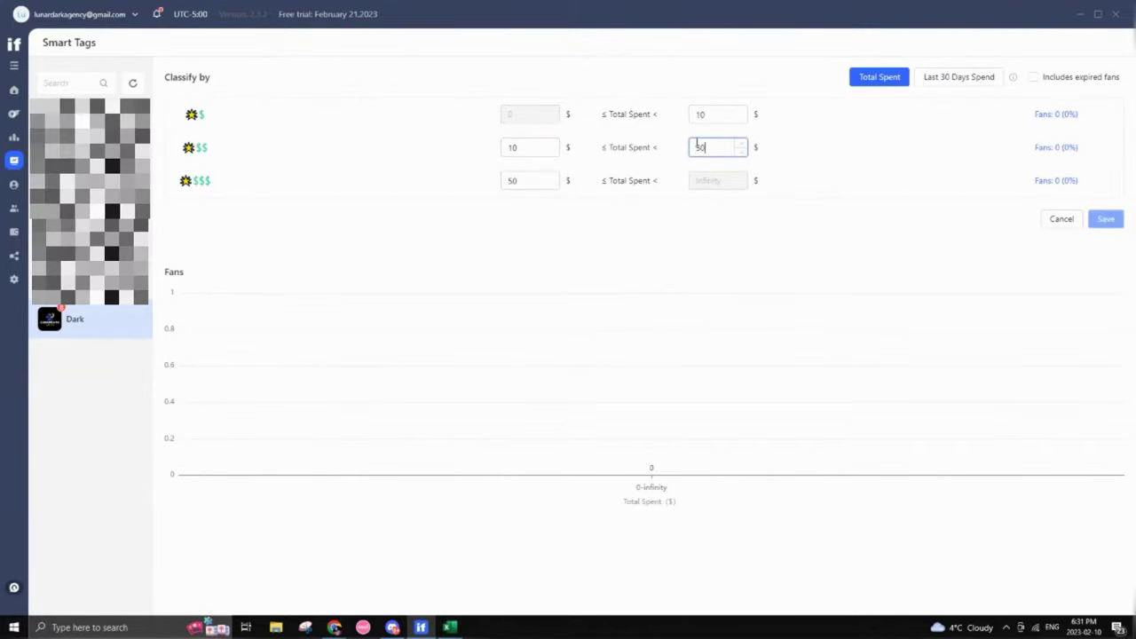
pyautogui.click(371, 174)
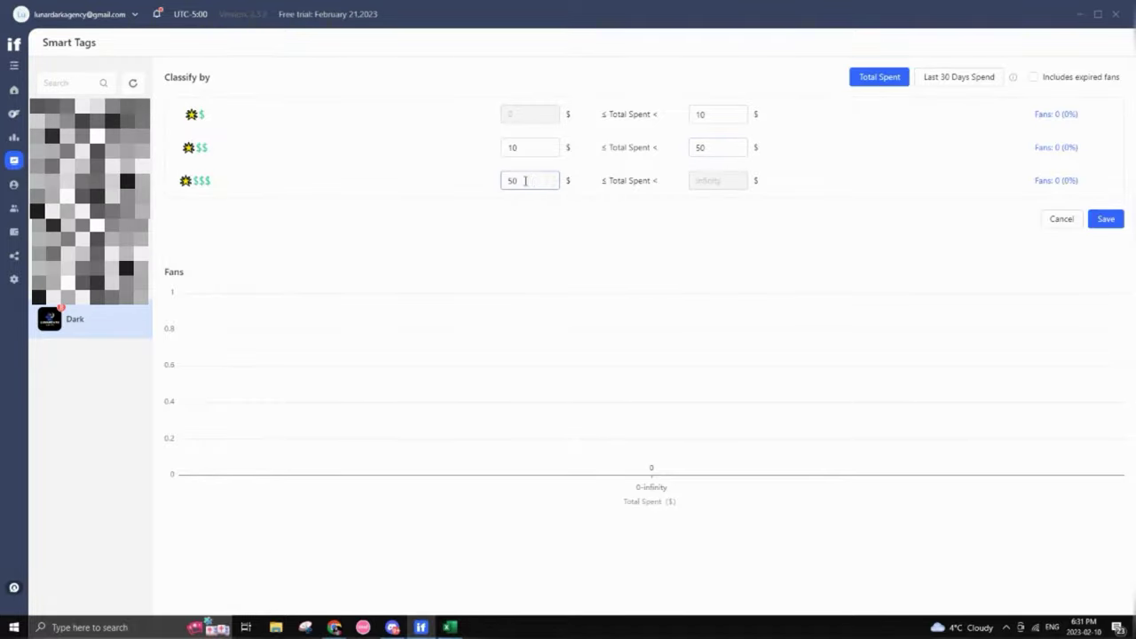
pyautogui.moveTo(212, 181); pyautogui.dragTo(192, 180)
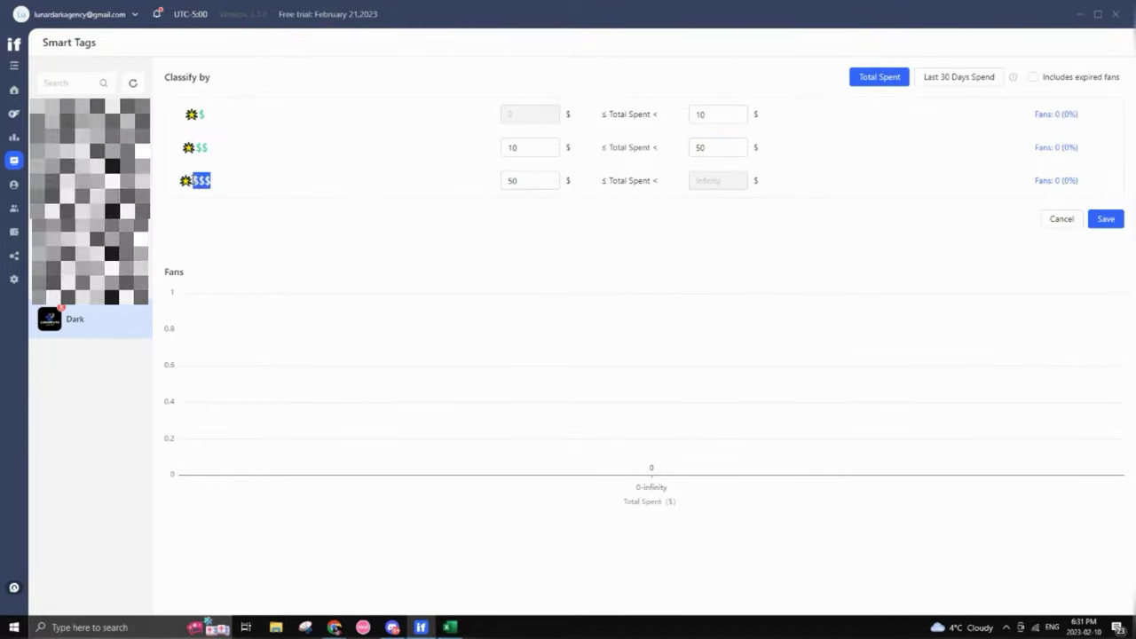
pyautogui.click(335, 226)
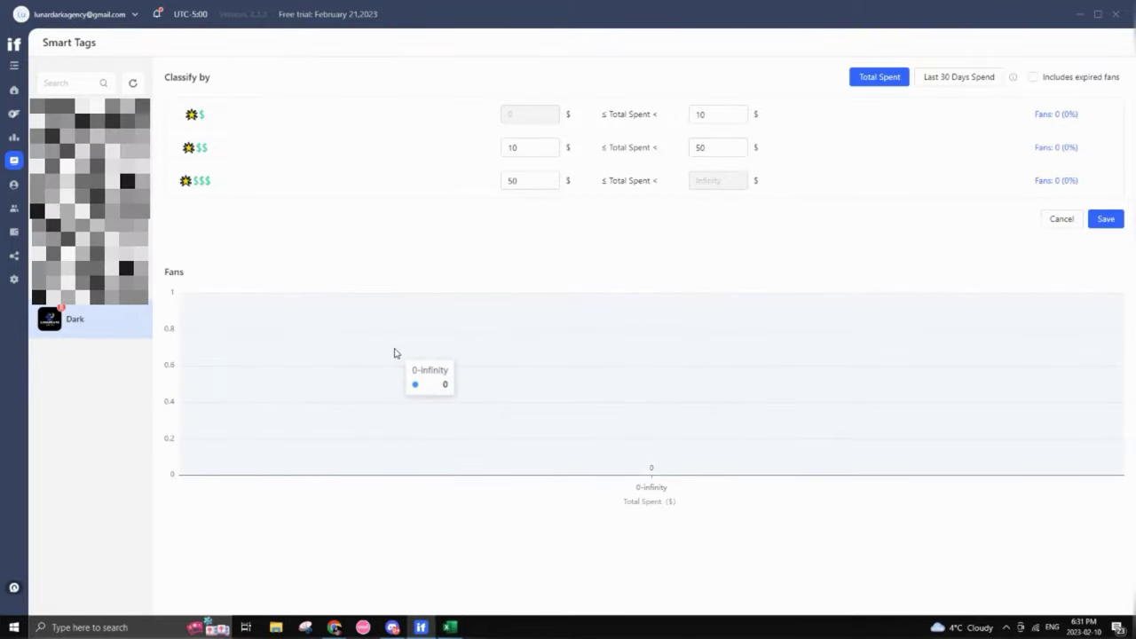
pyautogui.click(1048, 81)
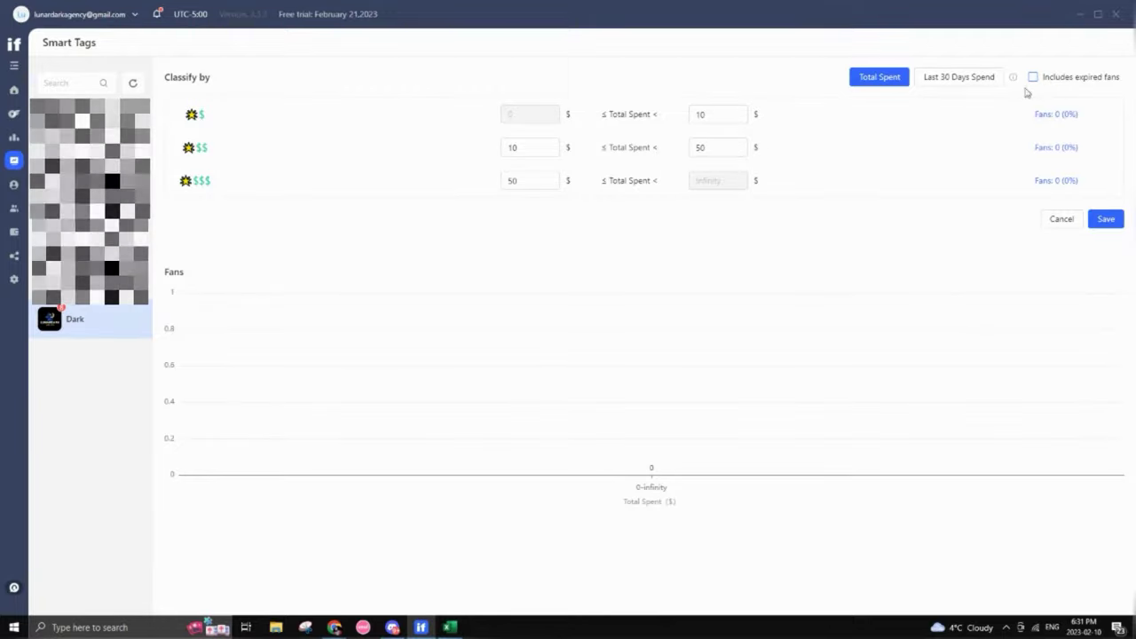
# Open the Auto Follow page and review the Follow Expired Fans options.
pyautogui.click(14, 169)
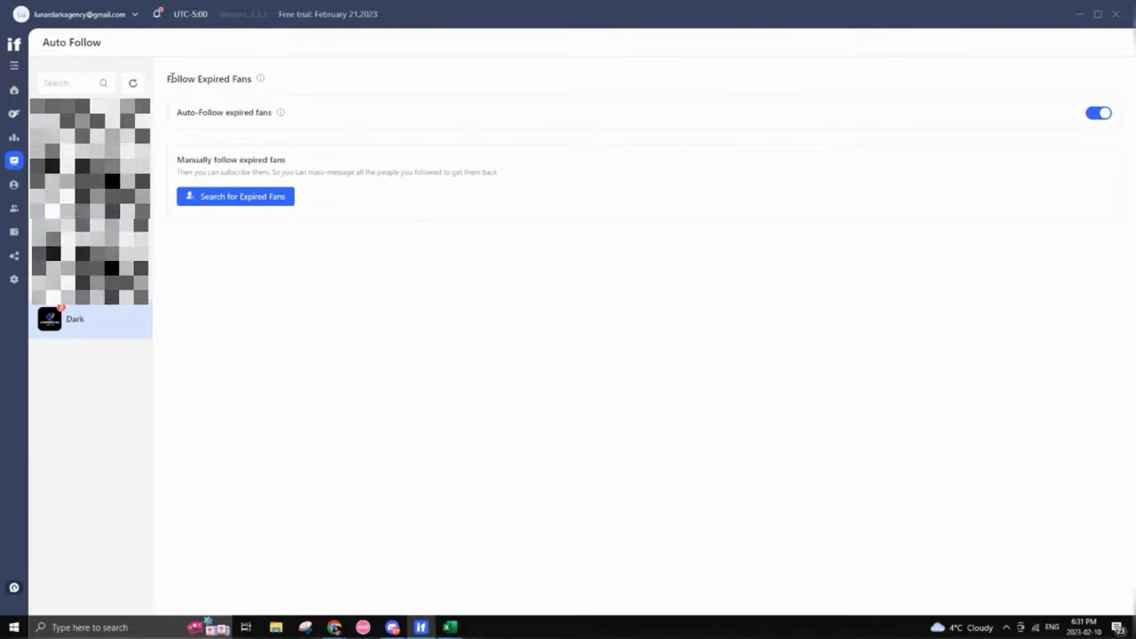
pyautogui.moveTo(171, 78); pyautogui.dragTo(259, 92)
pyautogui.click(346, 80)
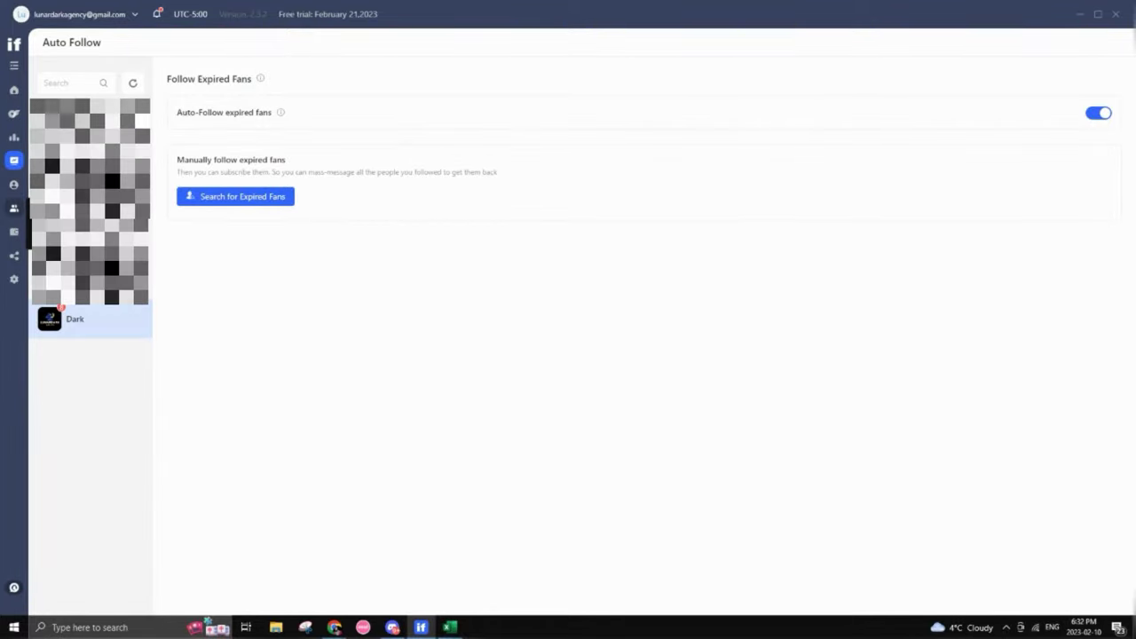
# Open Employee Management, view the Add Employee form's fields and role choices, and close the form without adding anyone.
pyautogui.click(13, 208)
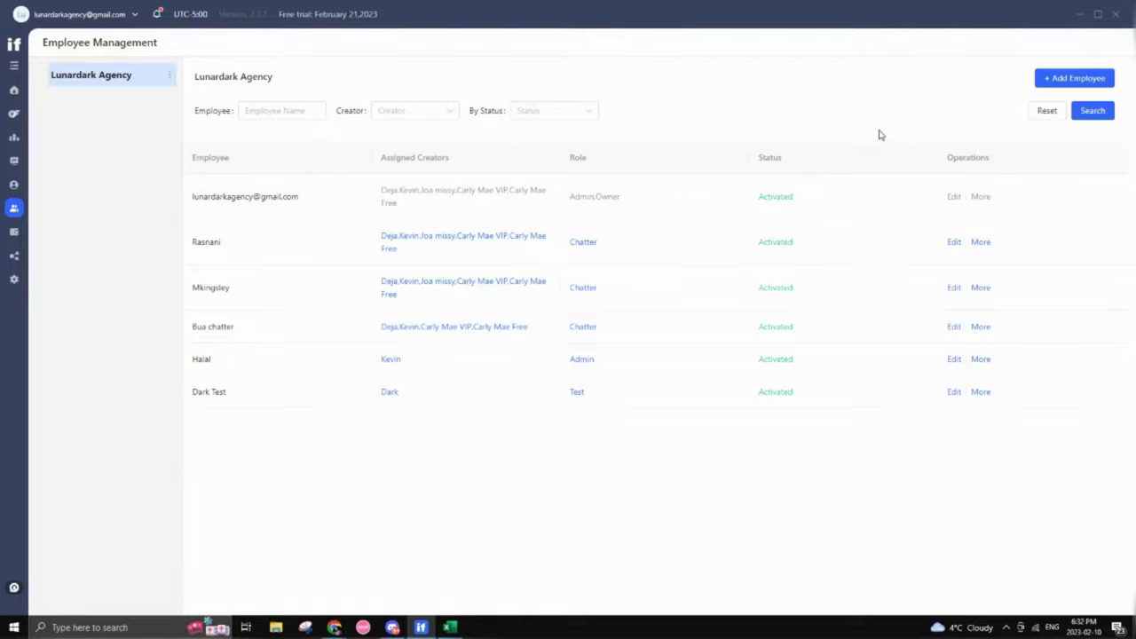
pyautogui.click(1054, 81)
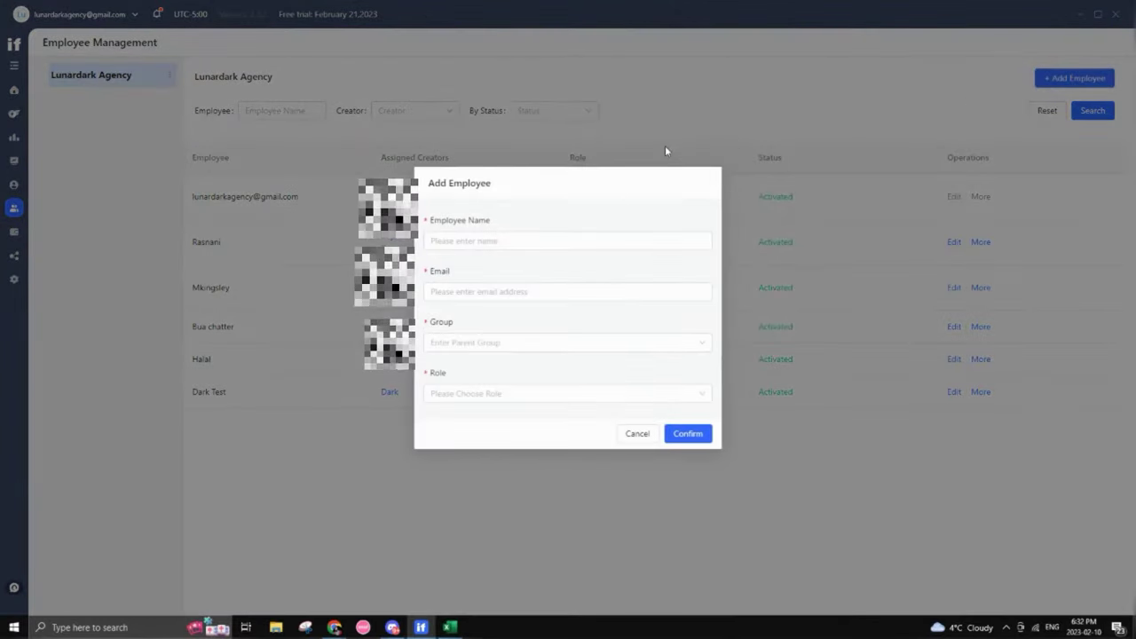
pyautogui.click(523, 234)
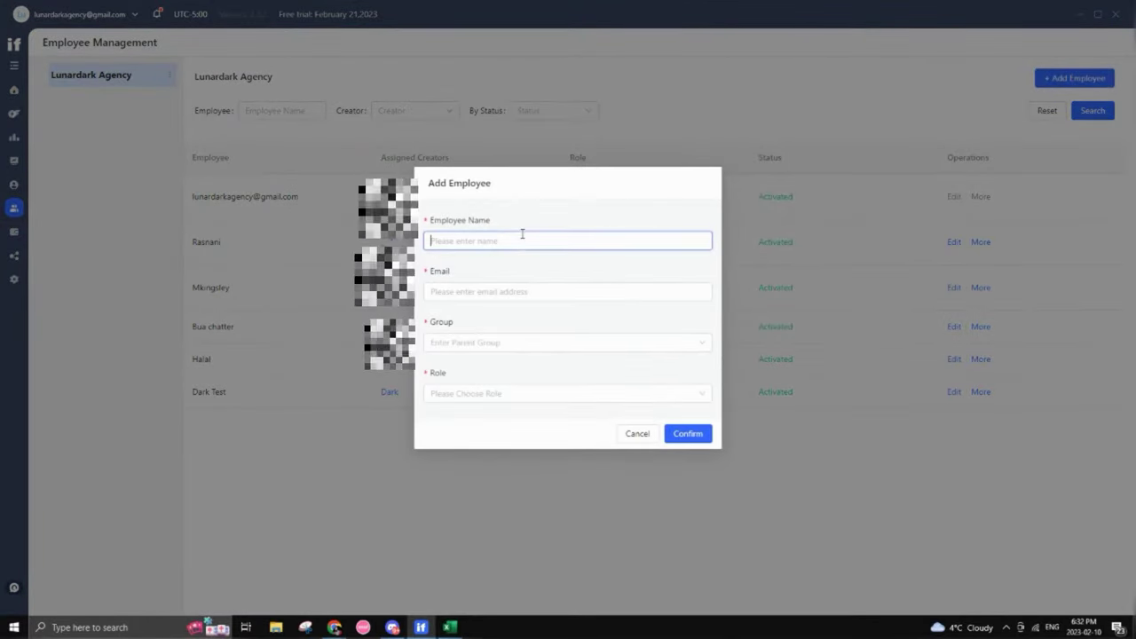
pyautogui.click(526, 284)
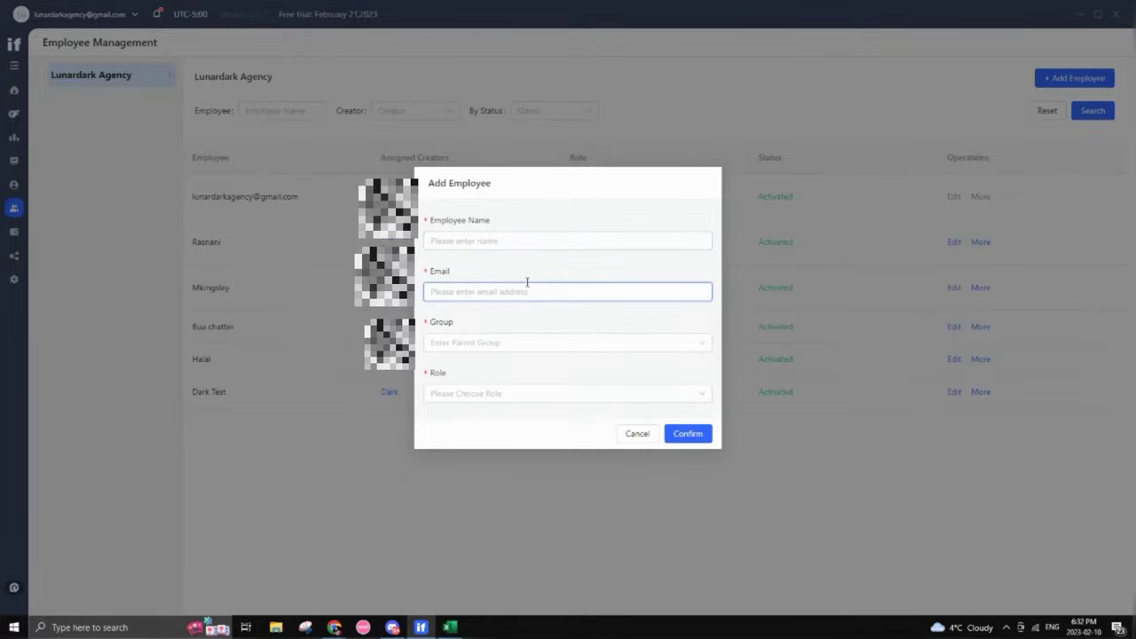
pyautogui.click(535, 339)
pyautogui.click(527, 345)
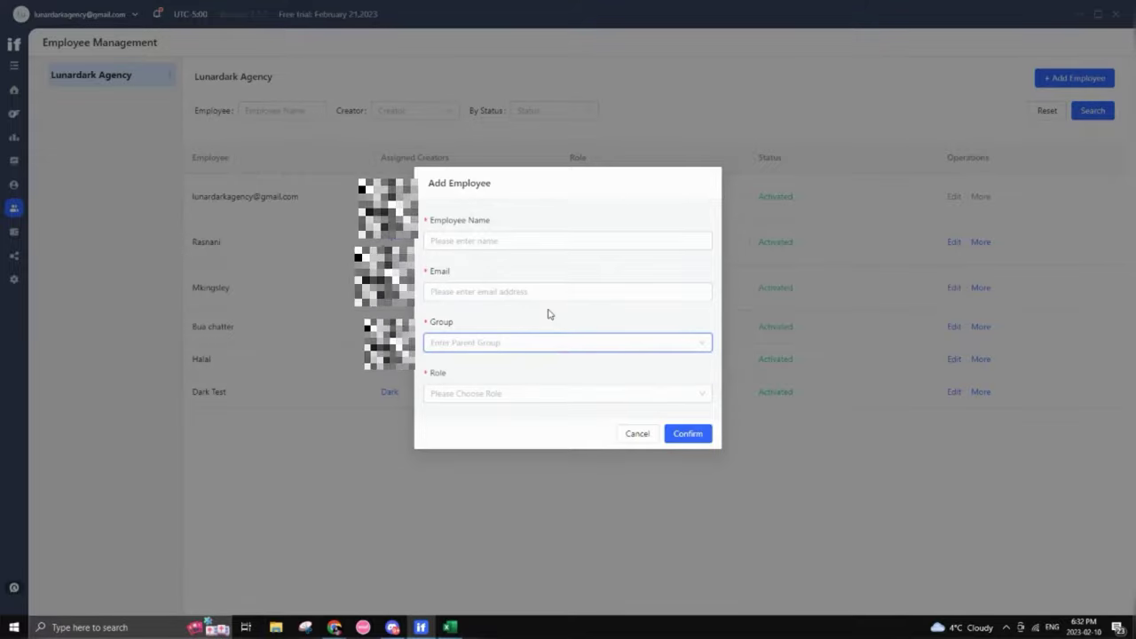
pyautogui.click(548, 394)
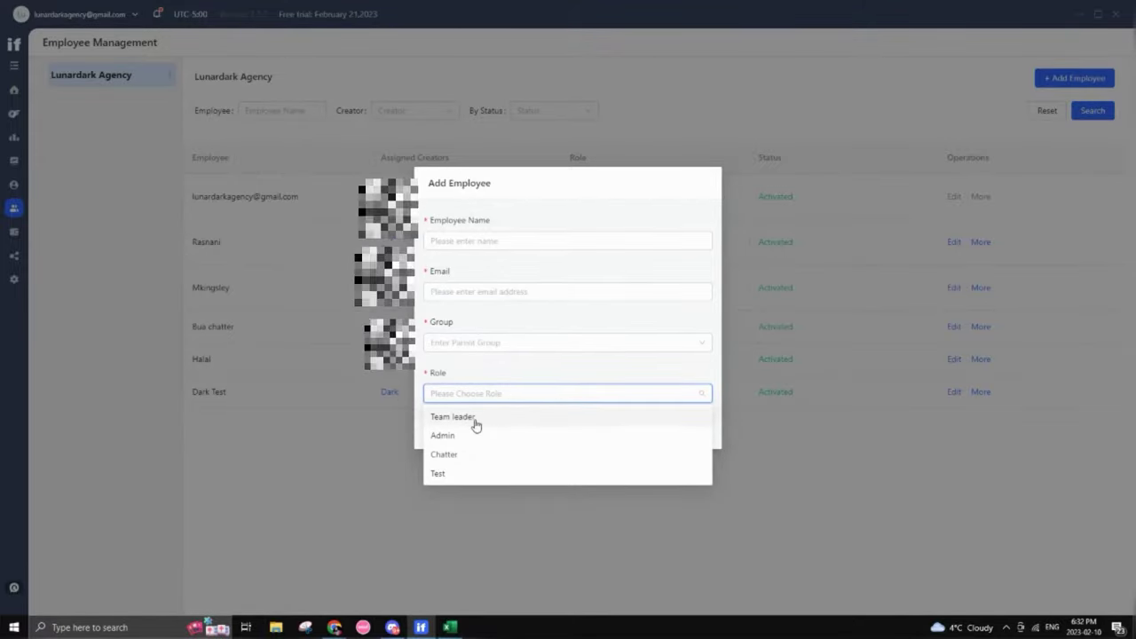
pyautogui.click(519, 383)
pyautogui.click(636, 434)
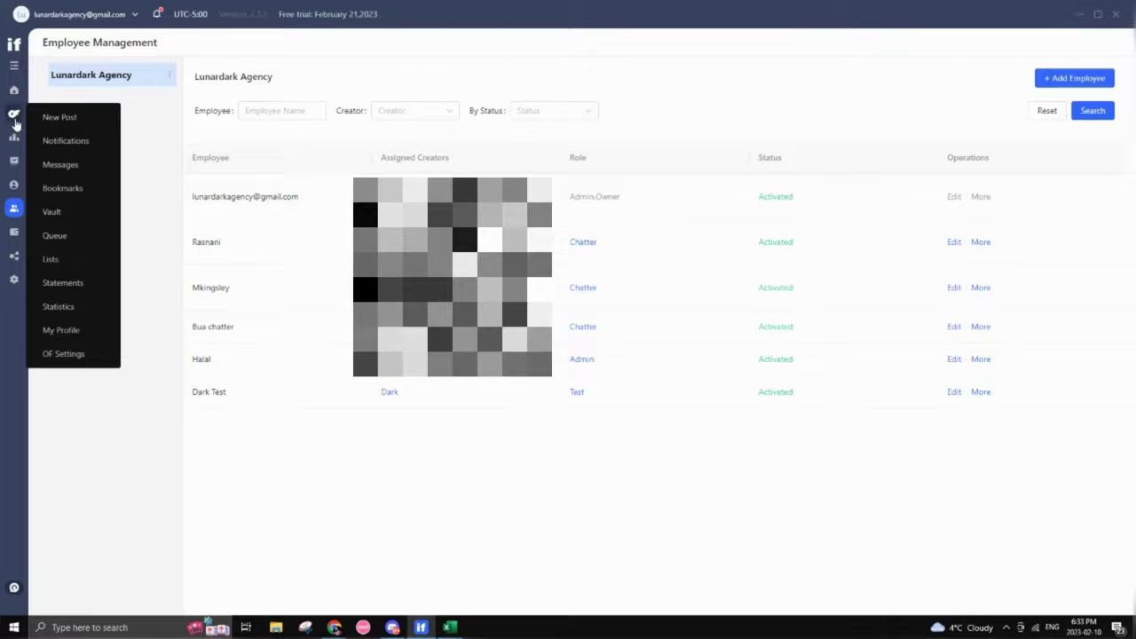
# Expand the navigation sidebar to show its labels and open the Role Permissions settings.
pyautogui.click(16, 68)
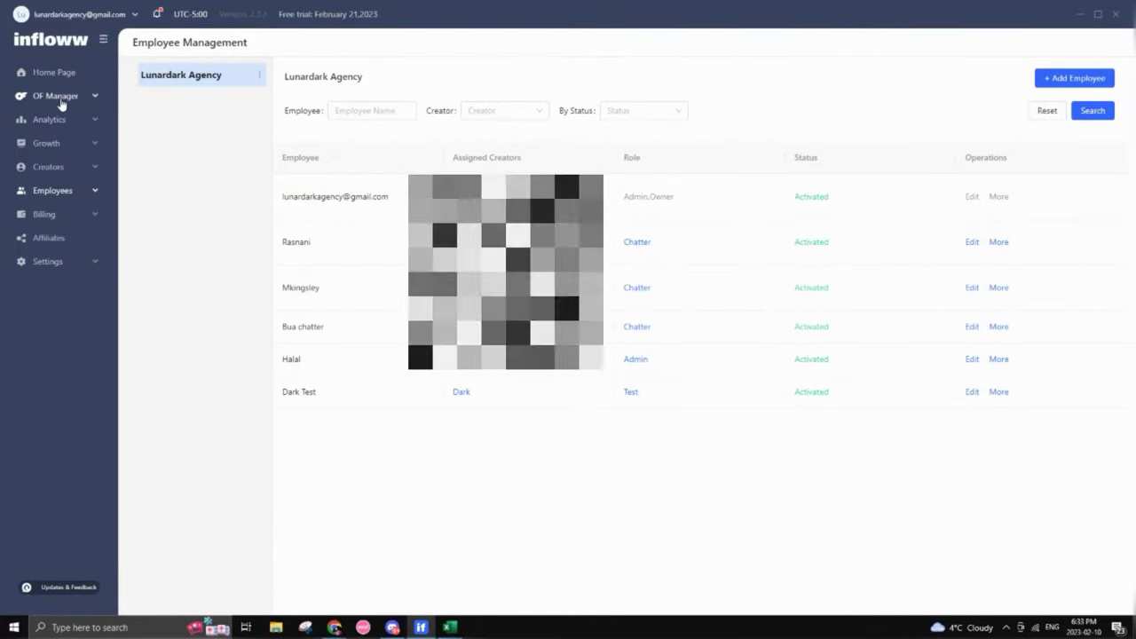
pyautogui.click(84, 199)
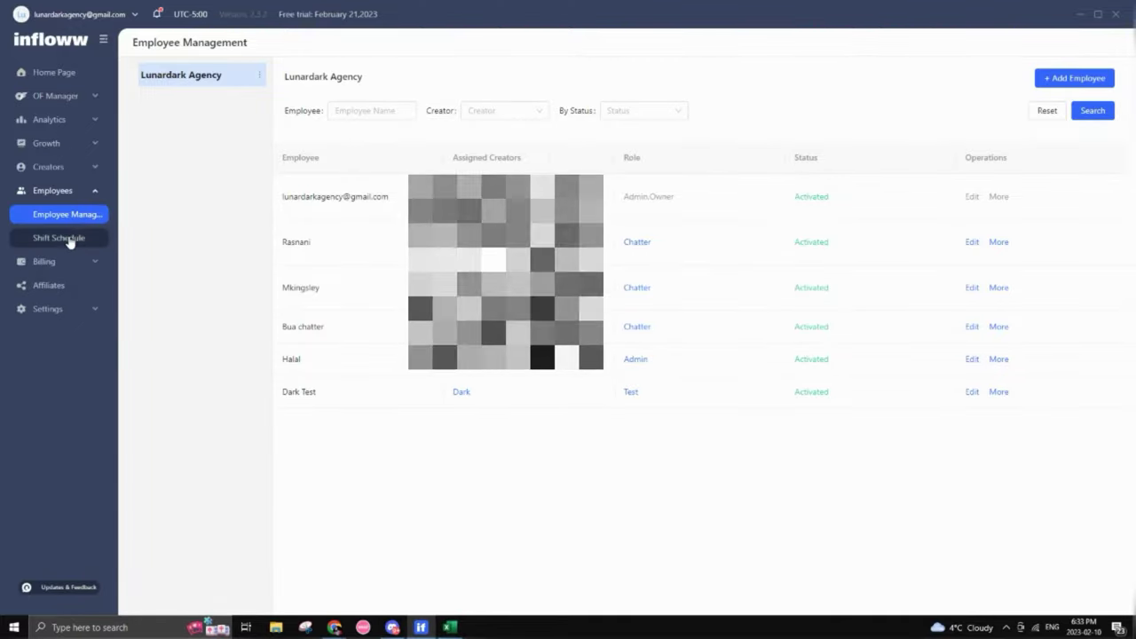
pyautogui.click(67, 309)
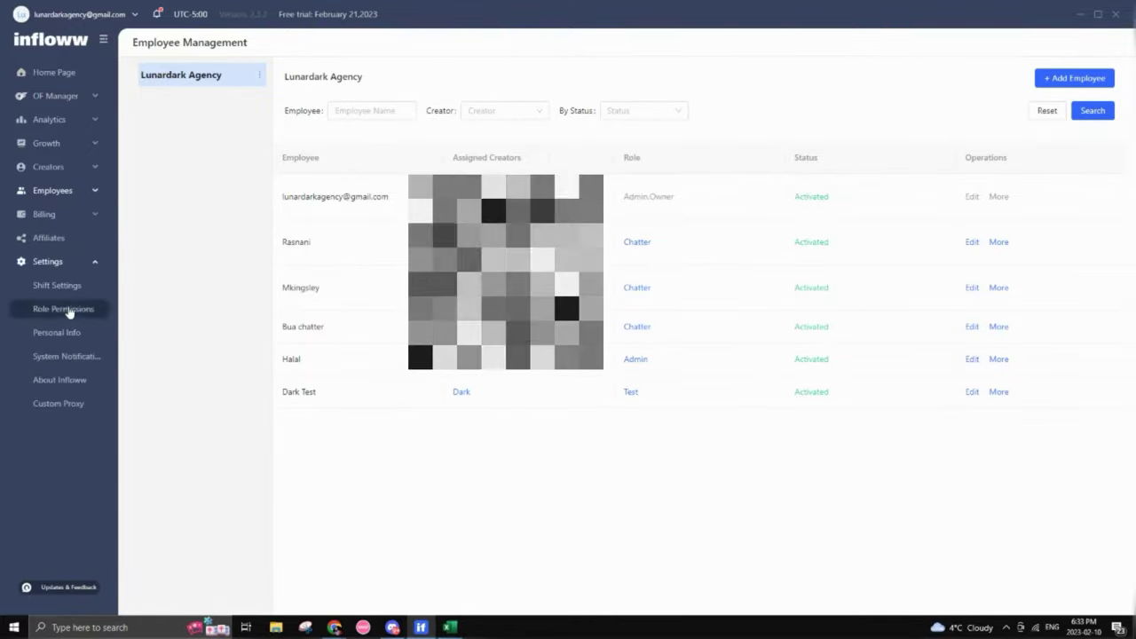
pyautogui.click(78, 313)
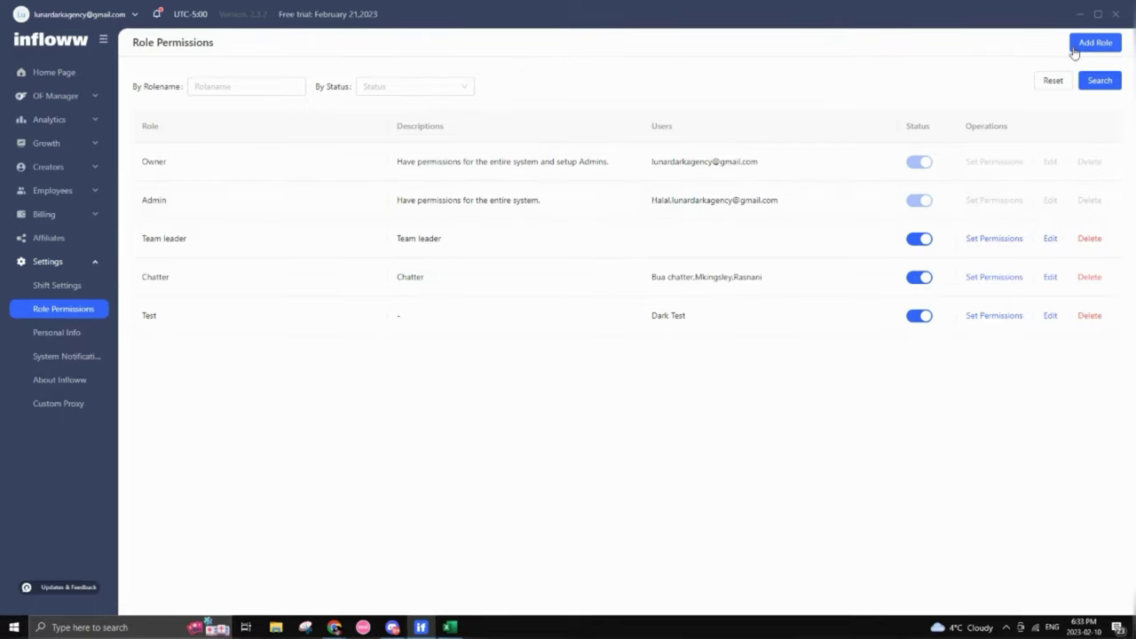
# Open the Team leader role's permissions and inspect the Employees permission group.
pyautogui.click(991, 240)
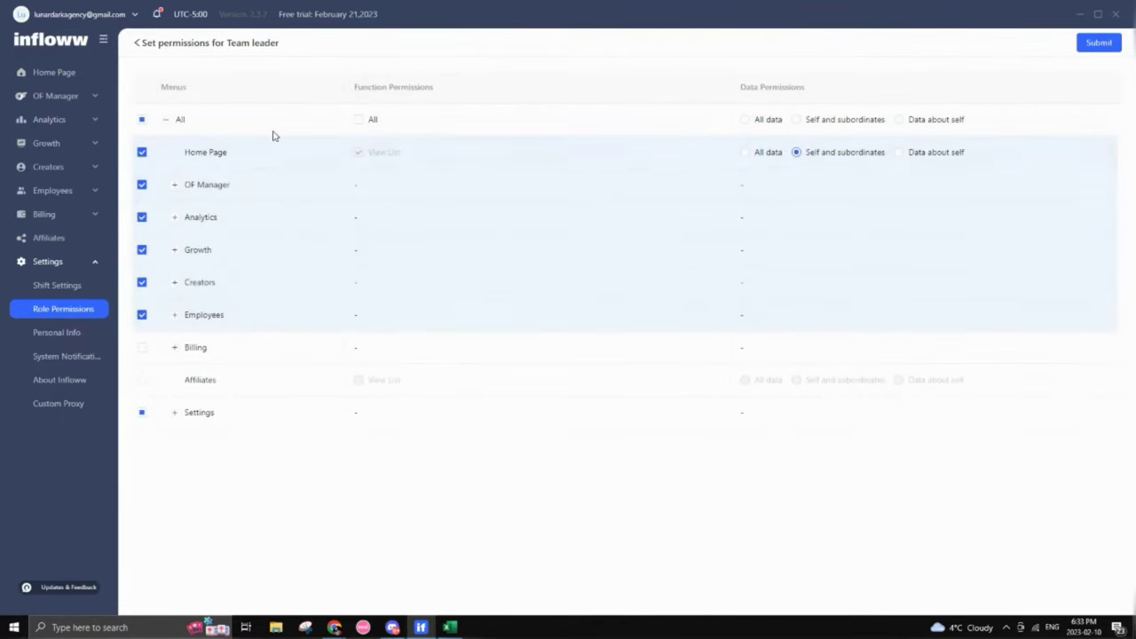
pyautogui.click(174, 318)
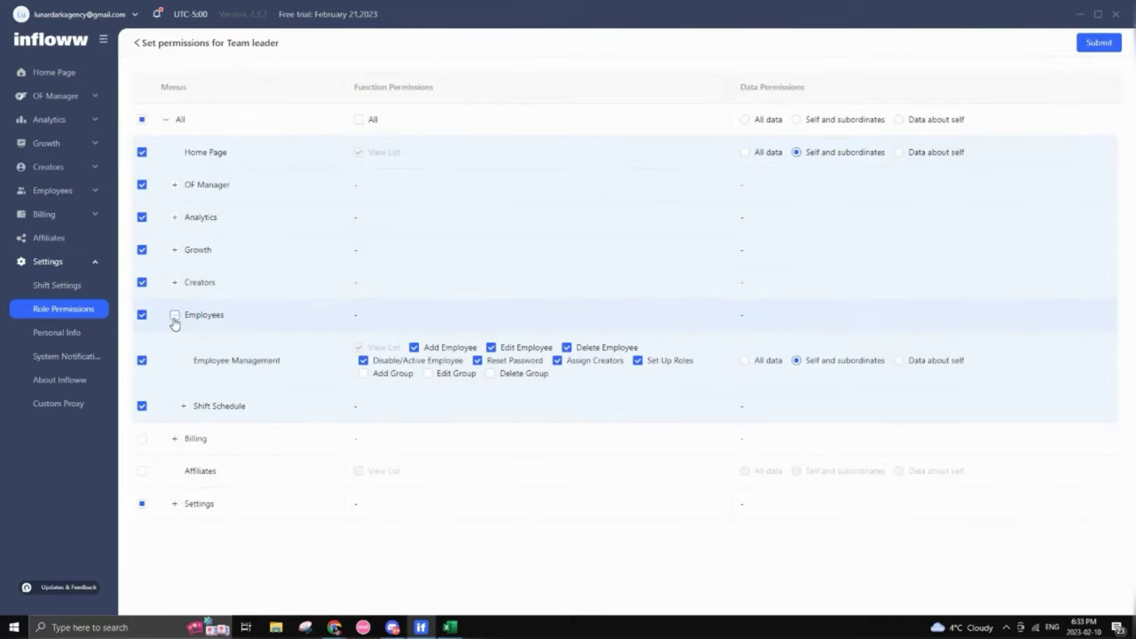
pyautogui.click(174, 316)
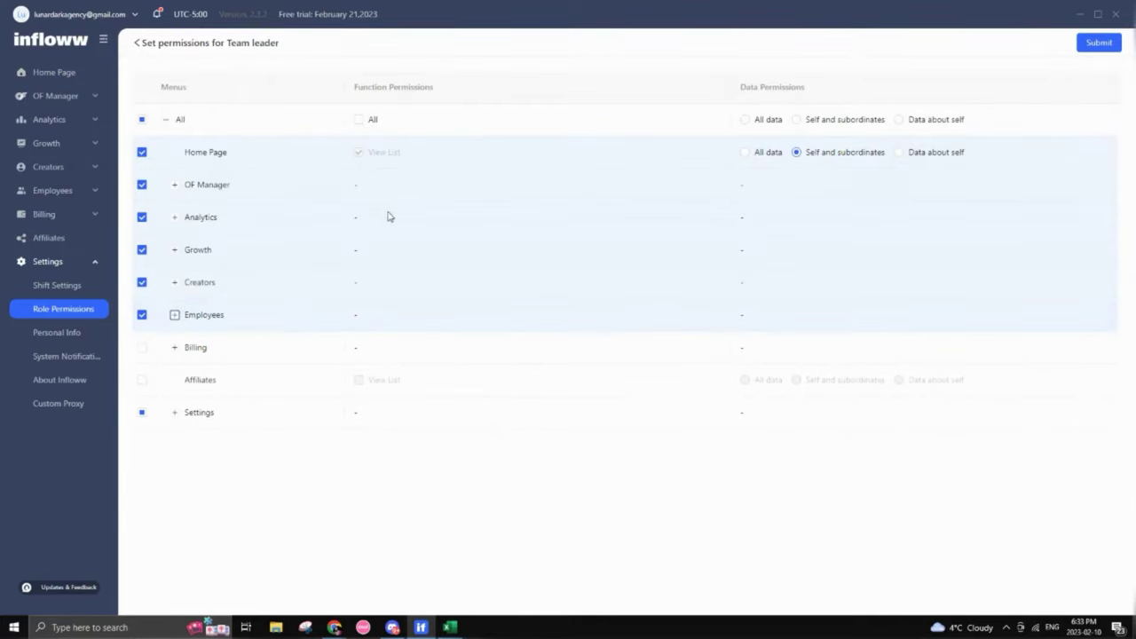
# Open Shift Settings, view the start-time choices for an added third shift, and close the editor without saving.
pyautogui.click(137, 44)
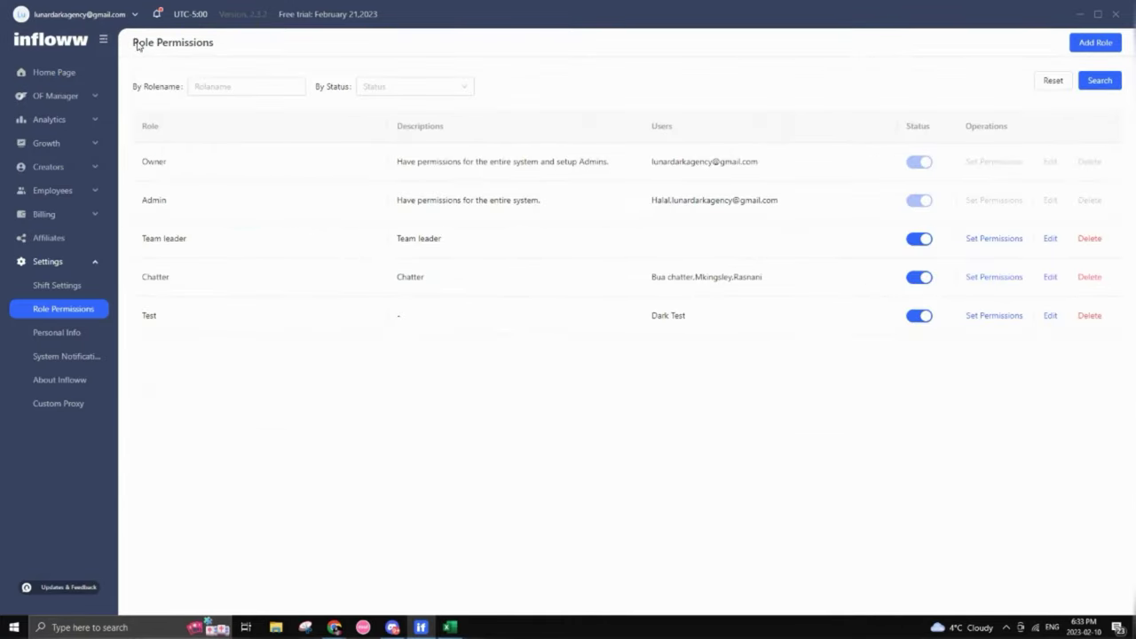
pyautogui.click(56, 289)
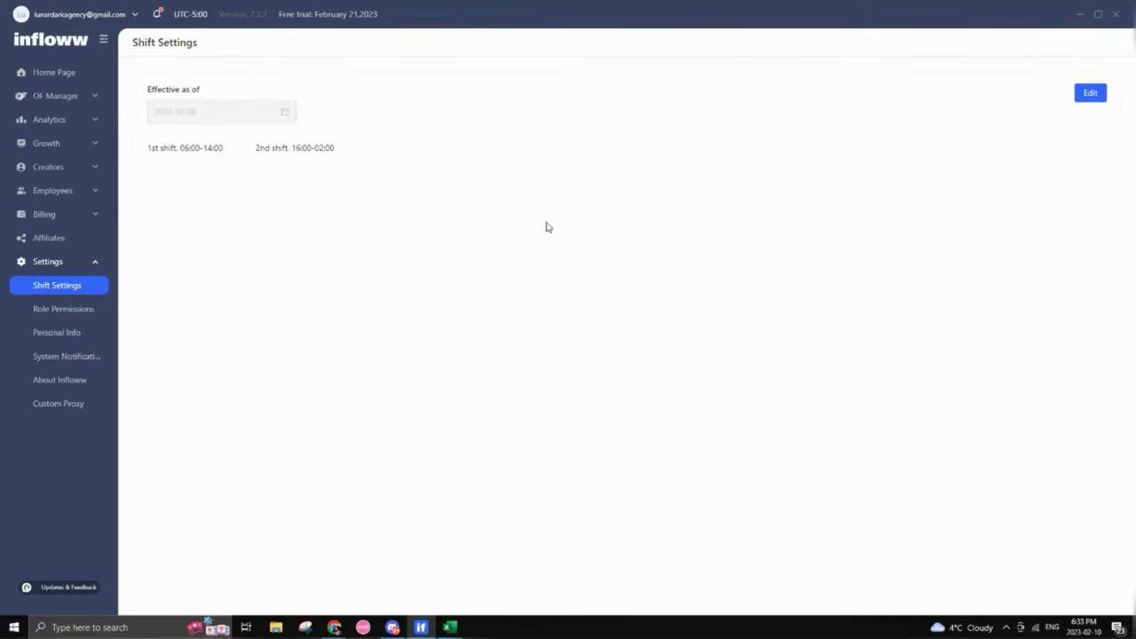
pyautogui.click(1079, 94)
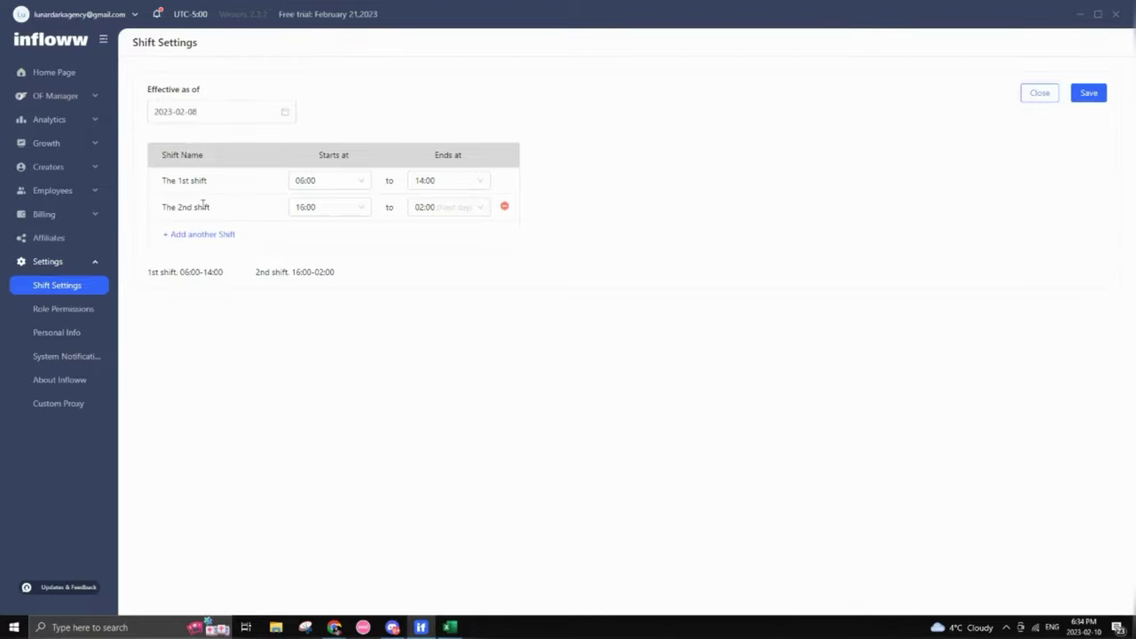
pyautogui.click(192, 235)
pyautogui.click(360, 233)
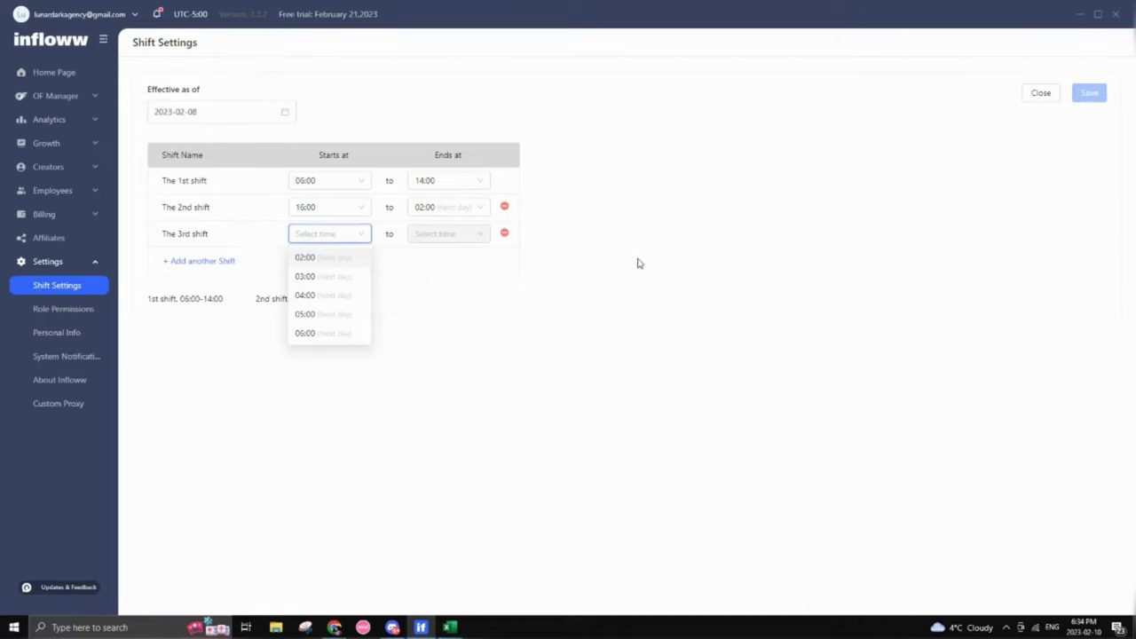
pyautogui.click(246, 254)
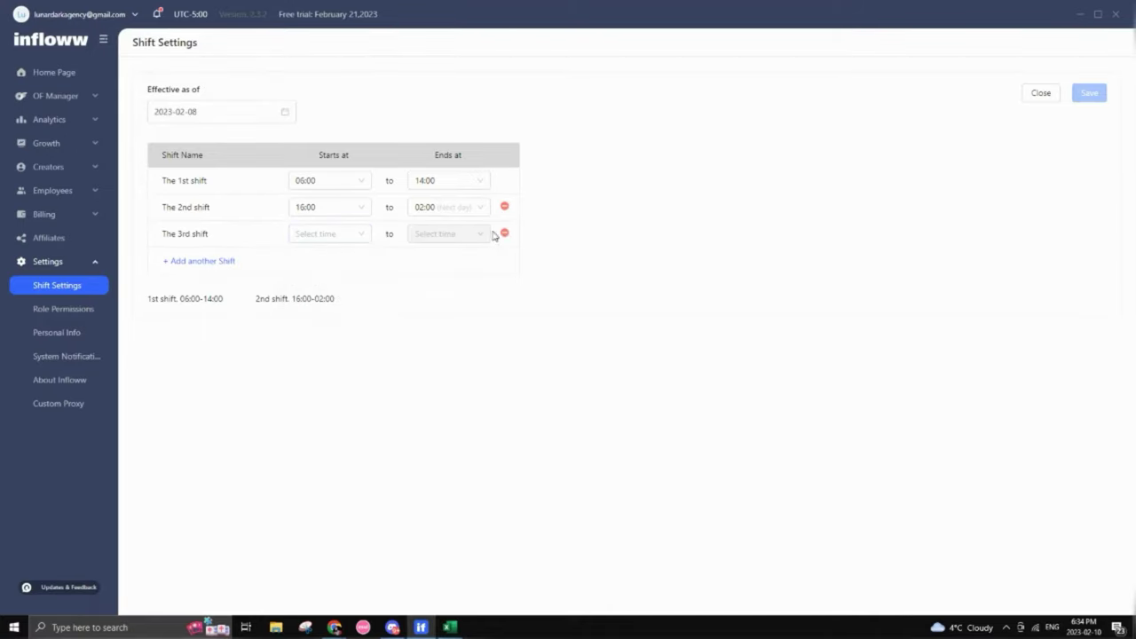
pyautogui.click(1047, 94)
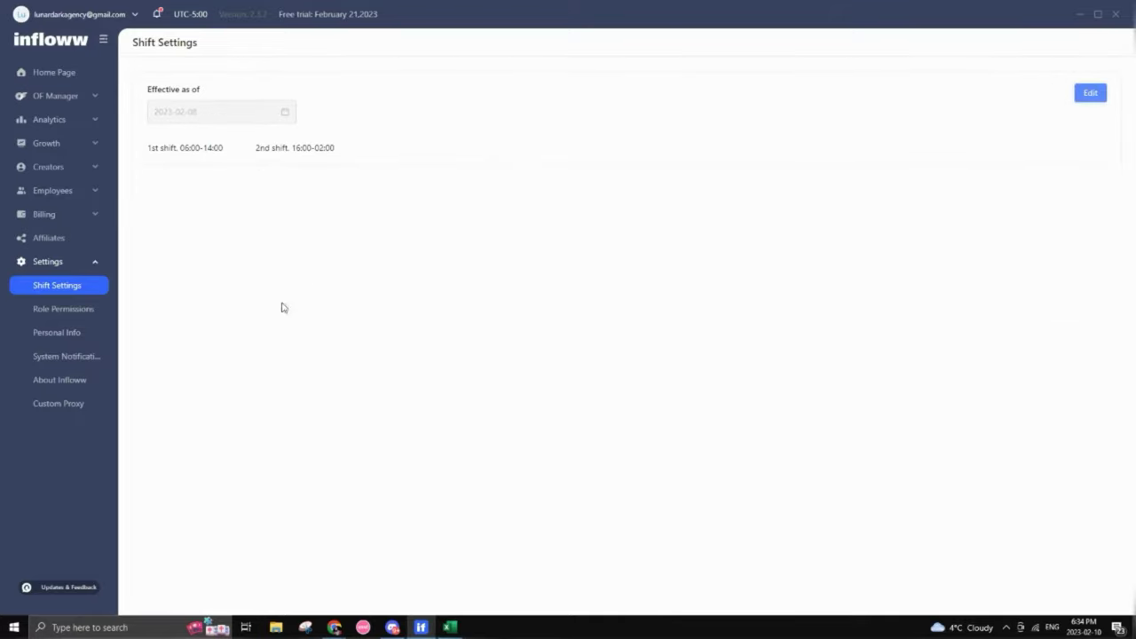
# Leave the Settings section and open the Shift Schedule under Employees.
pyautogui.click(82, 268)
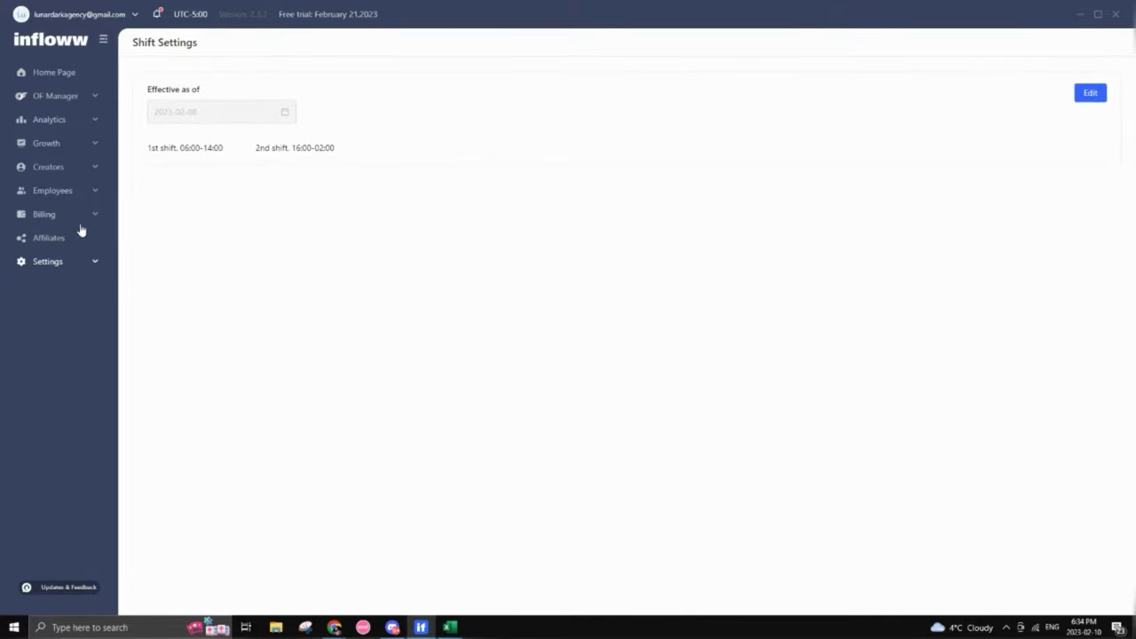
pyautogui.click(92, 192)
pyautogui.click(76, 238)
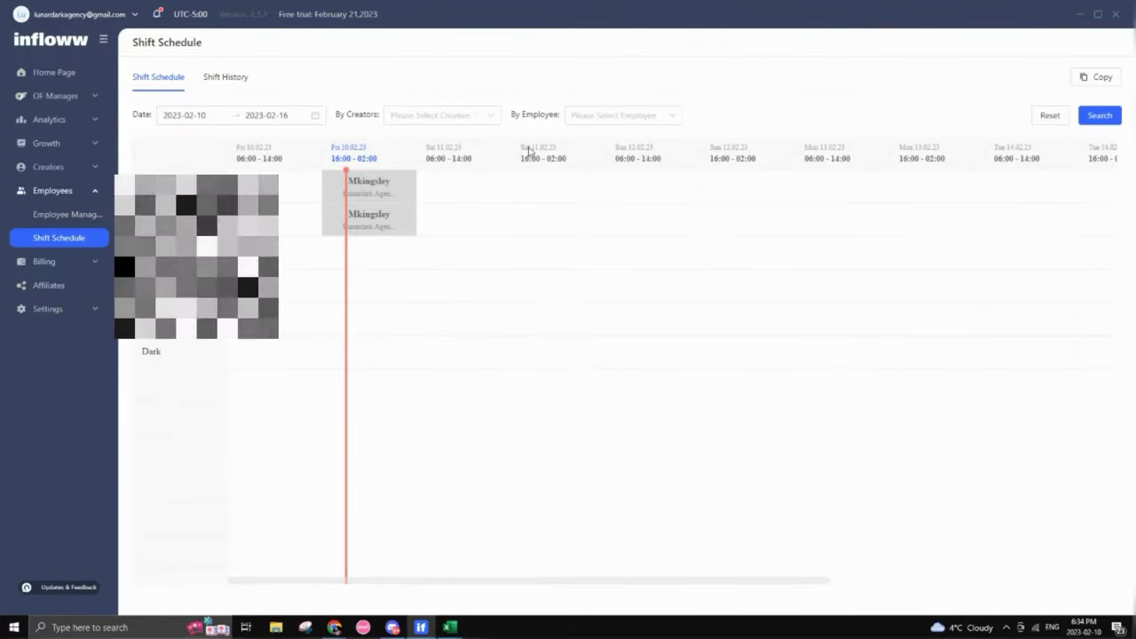
pyautogui.click(482, 195)
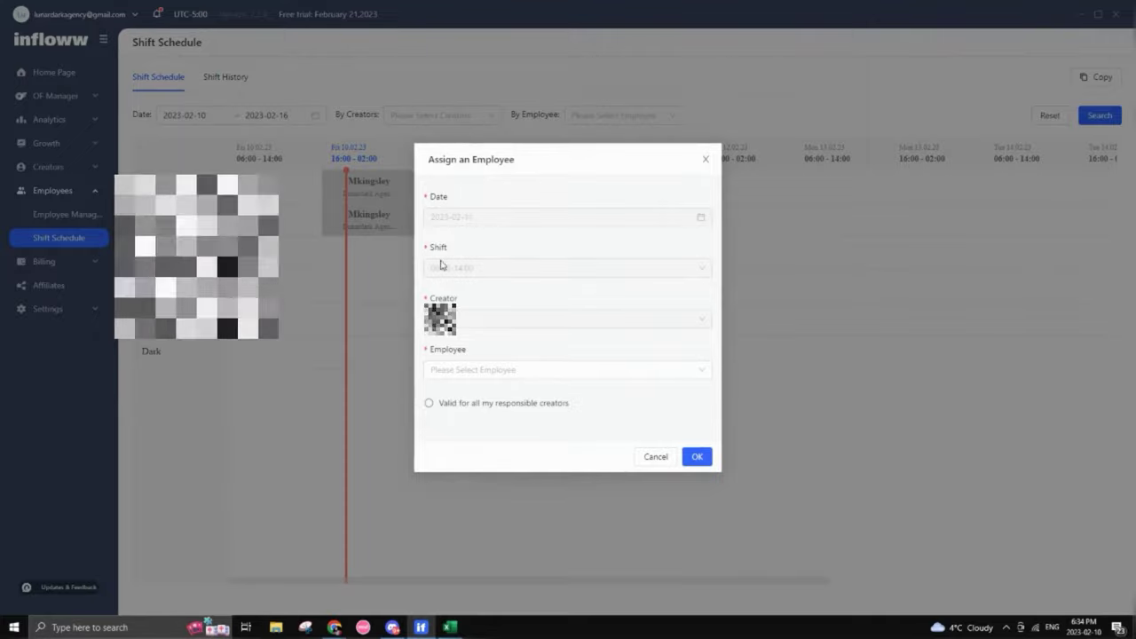
pyautogui.click(589, 373)
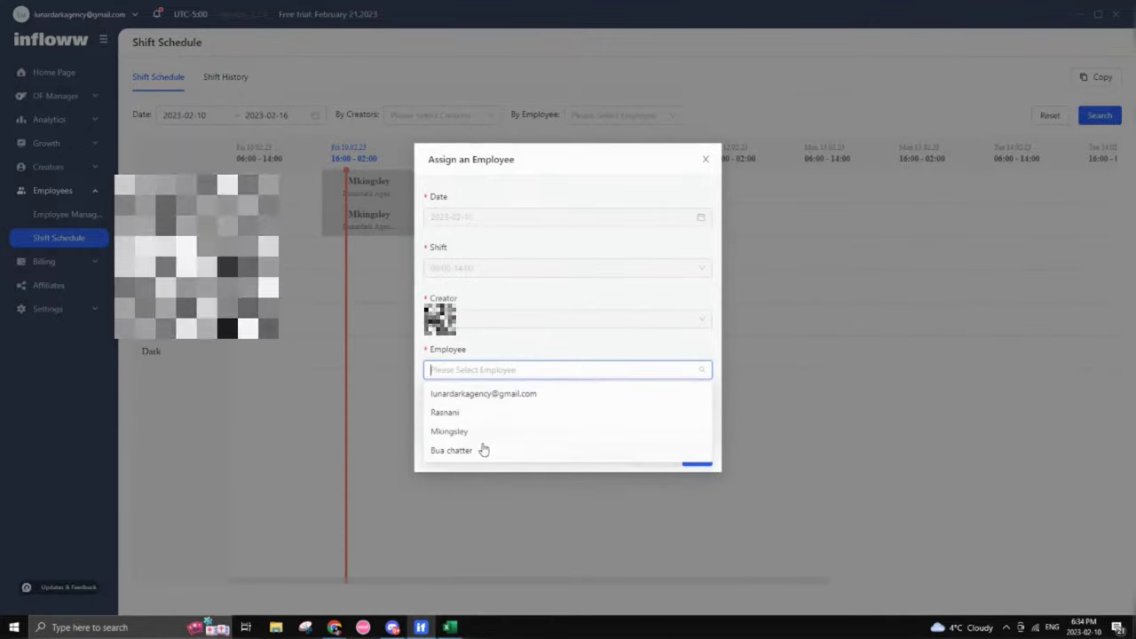
pyautogui.click(518, 368)
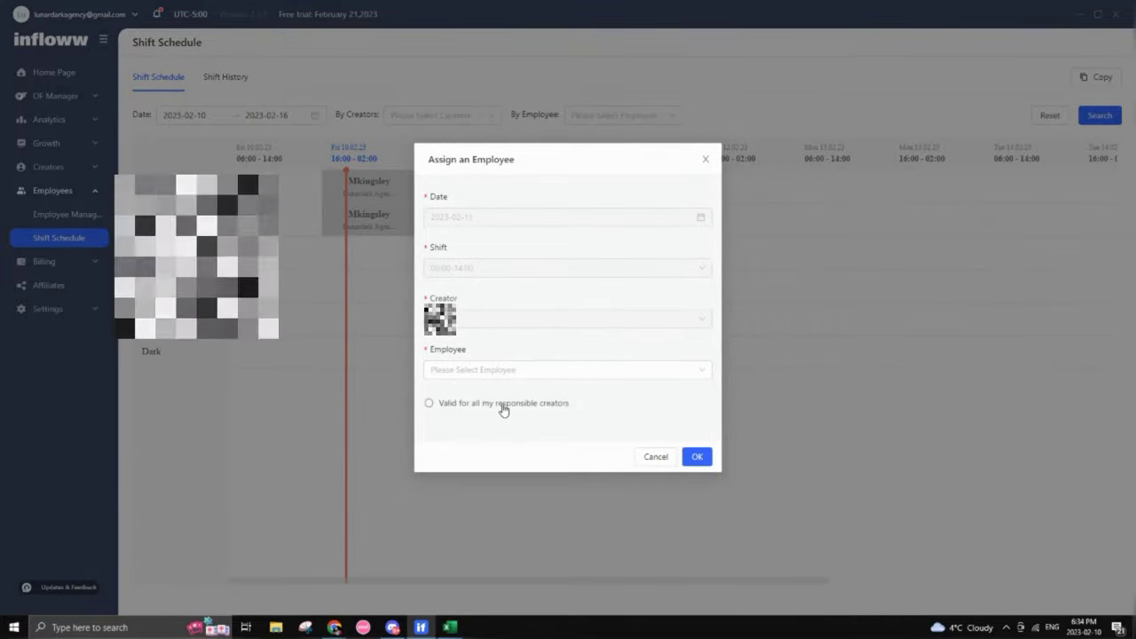
pyautogui.click(429, 404)
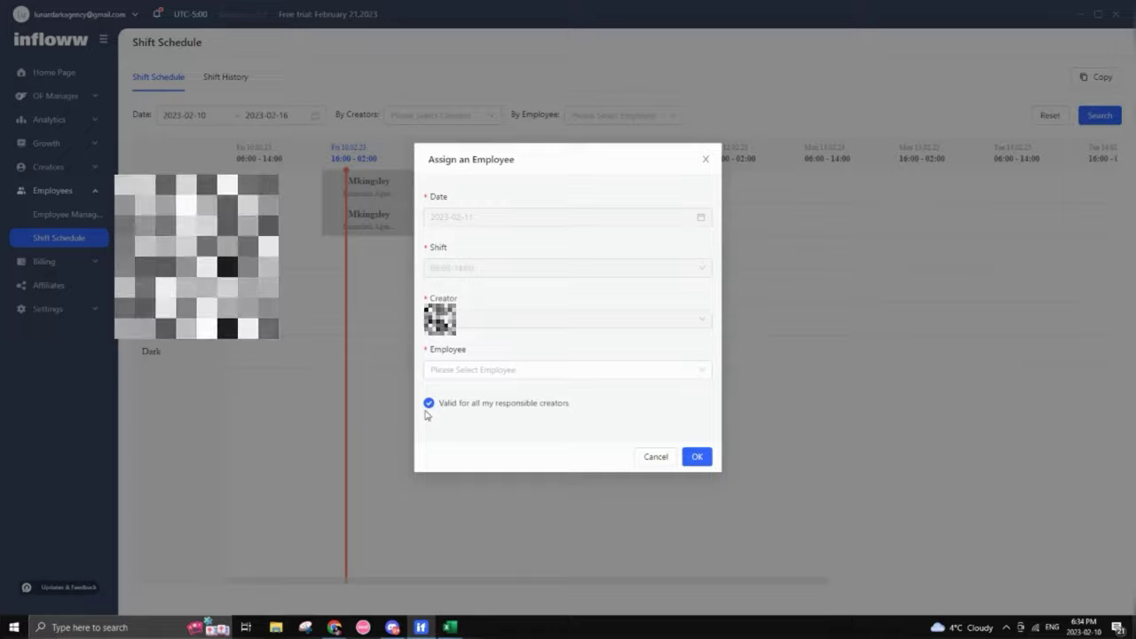
pyautogui.click(505, 407)
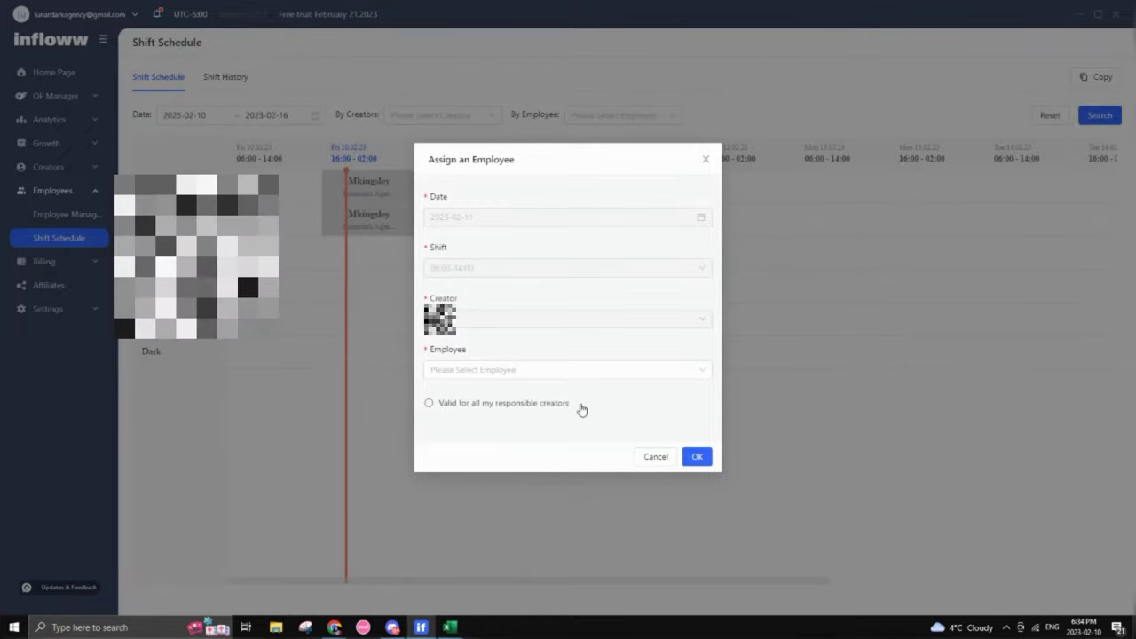
pyautogui.click(652, 458)
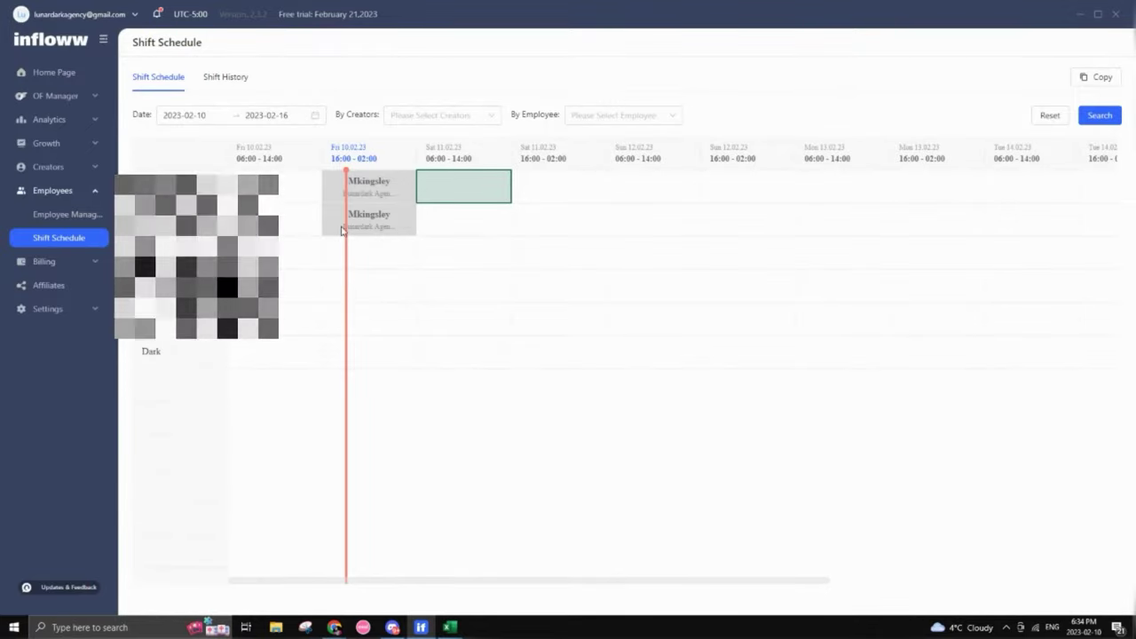
# Open Shift History and review the February shifts and earnings of two chatters.
pyautogui.click(227, 78)
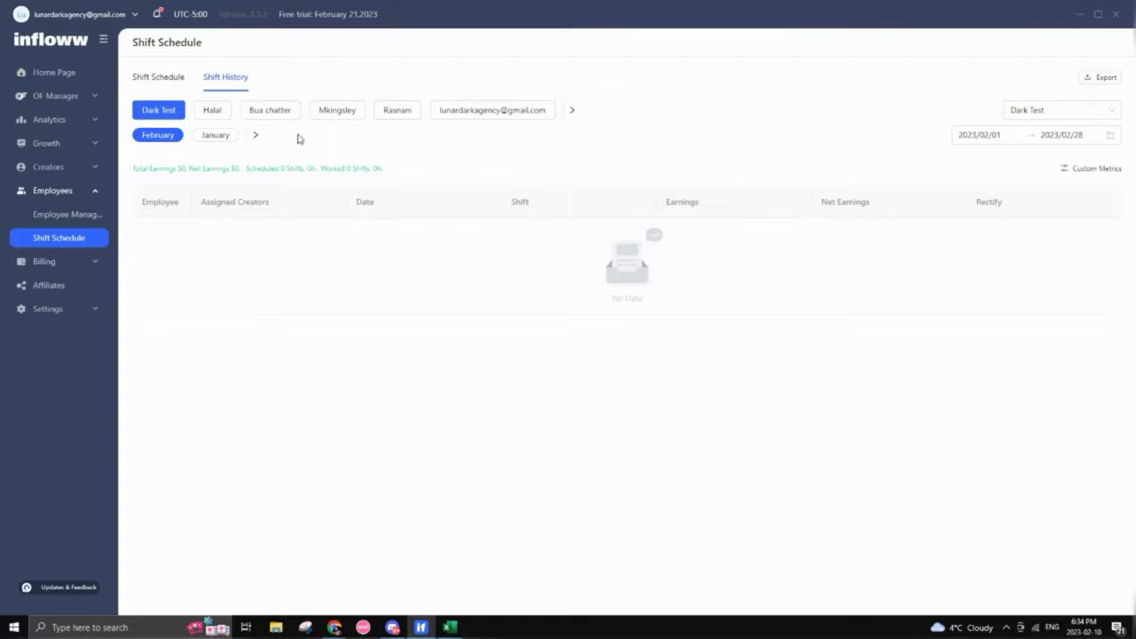
pyautogui.click(321, 113)
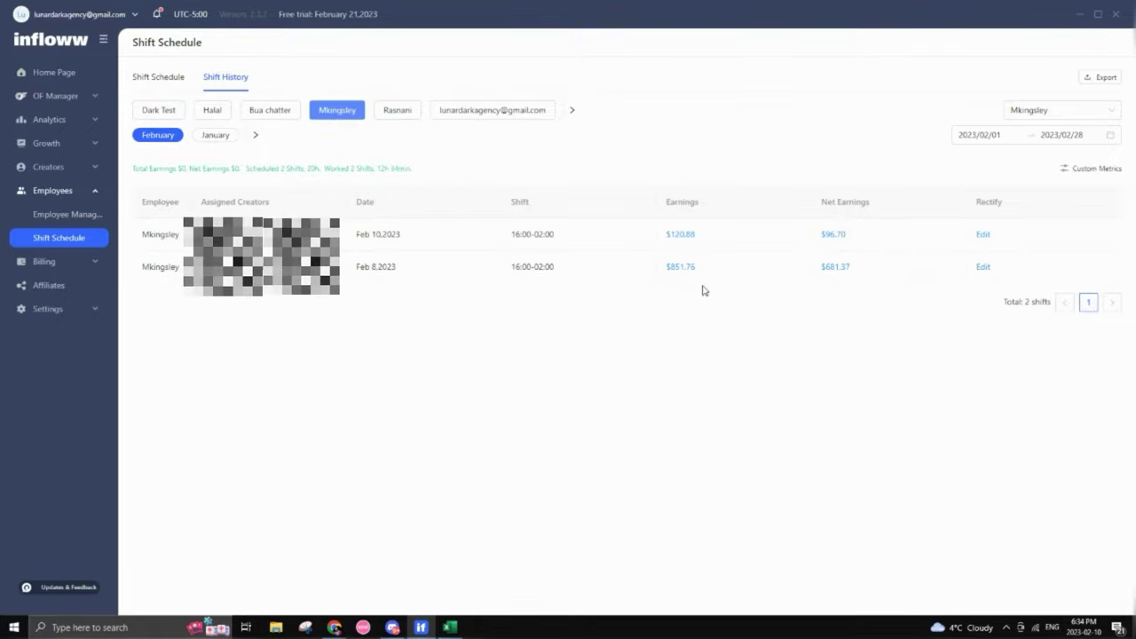
pyautogui.click(282, 117)
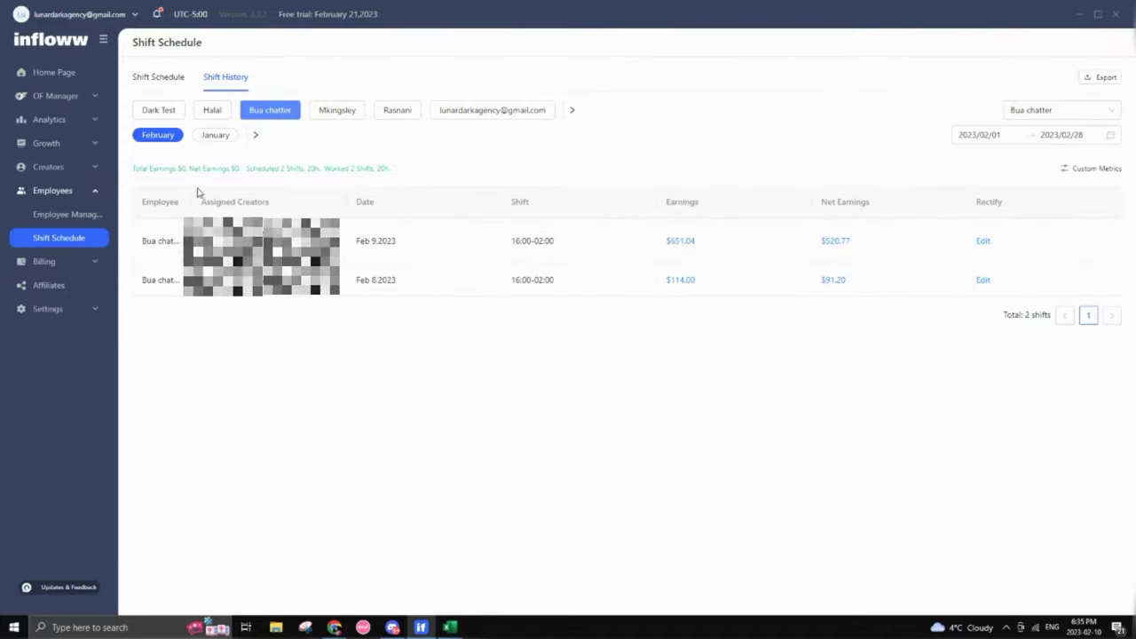
# Open the Billing page and dismiss the Invoice Info form without filling it in.
pyautogui.click(95, 263)
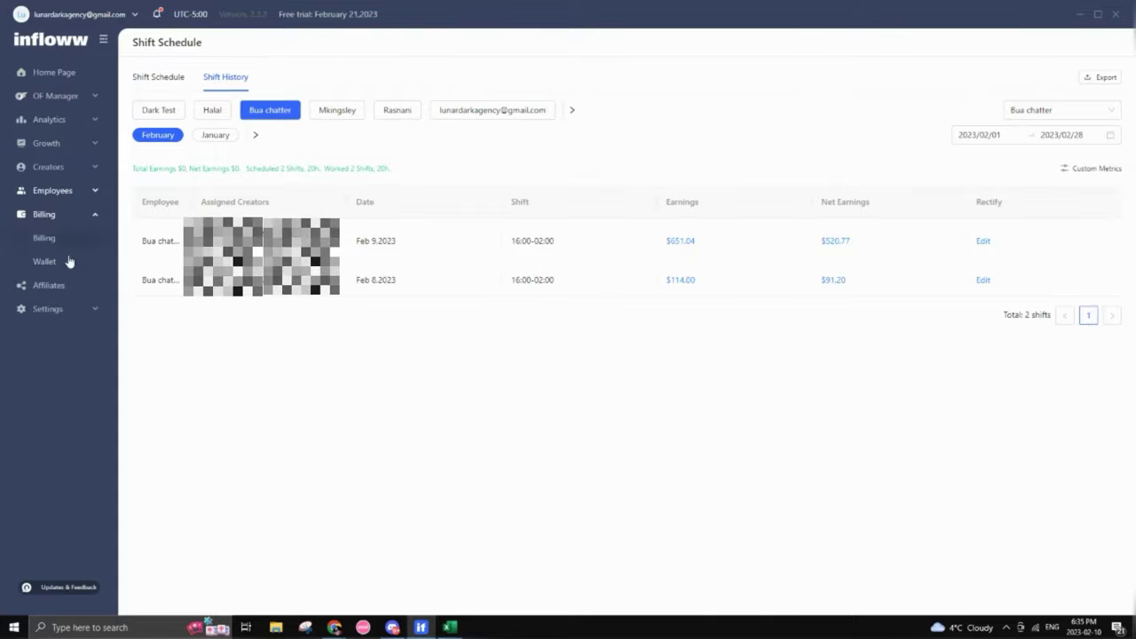
pyautogui.click(52, 239)
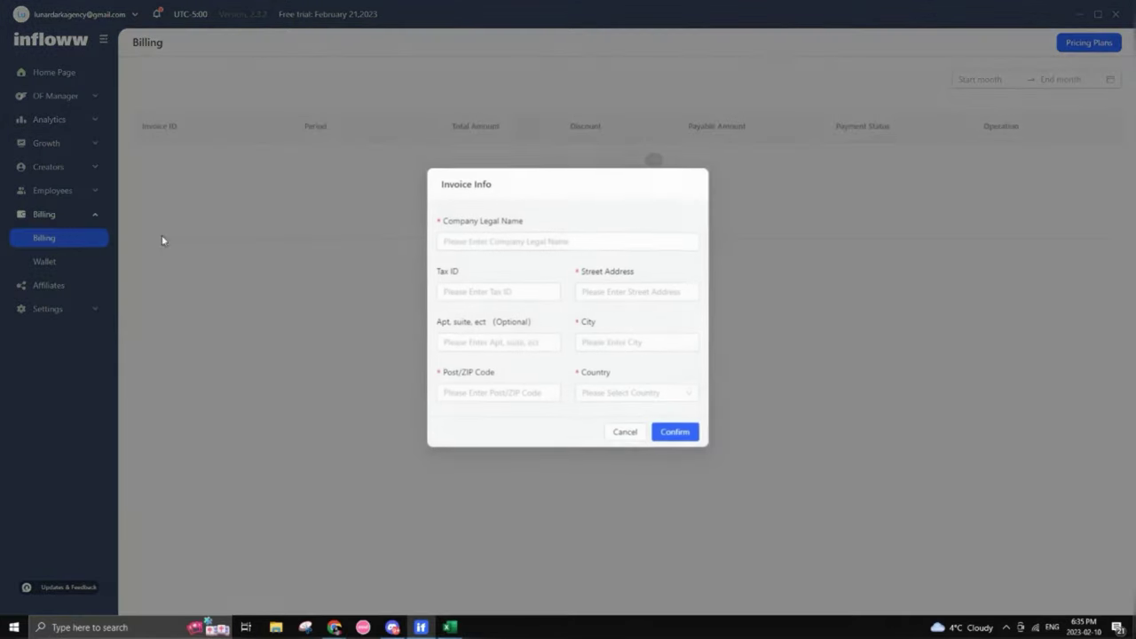
pyautogui.click(626, 433)
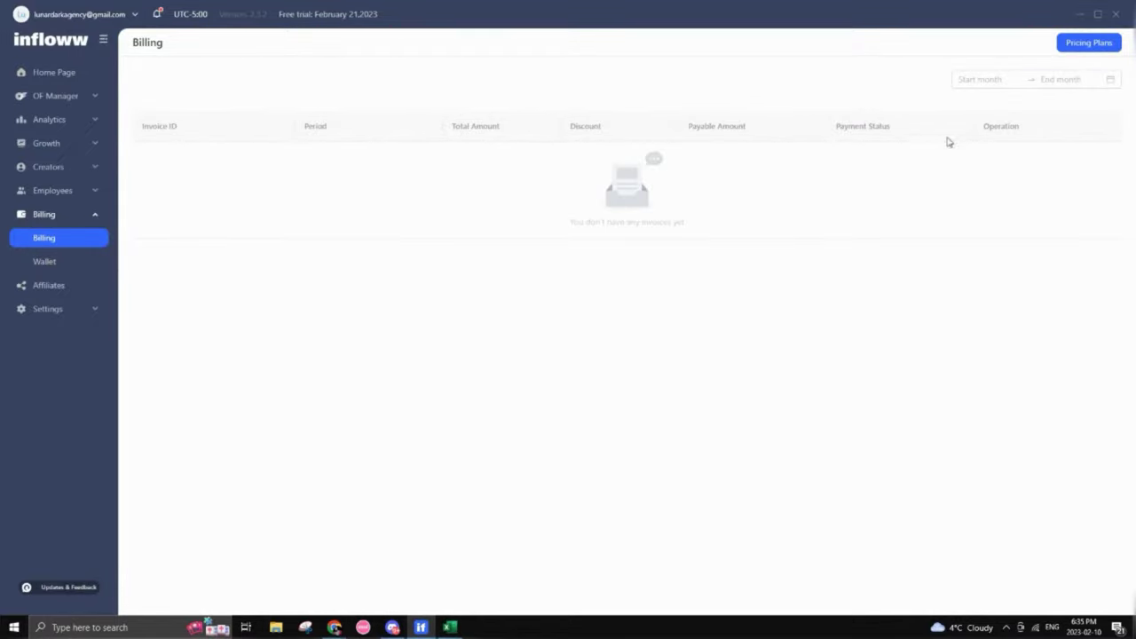
# Open the pricing plans, show the monthly price for Under $1,000 month-end earnings, and review the fee tiers through Over $30,000.
pyautogui.click(1080, 49)
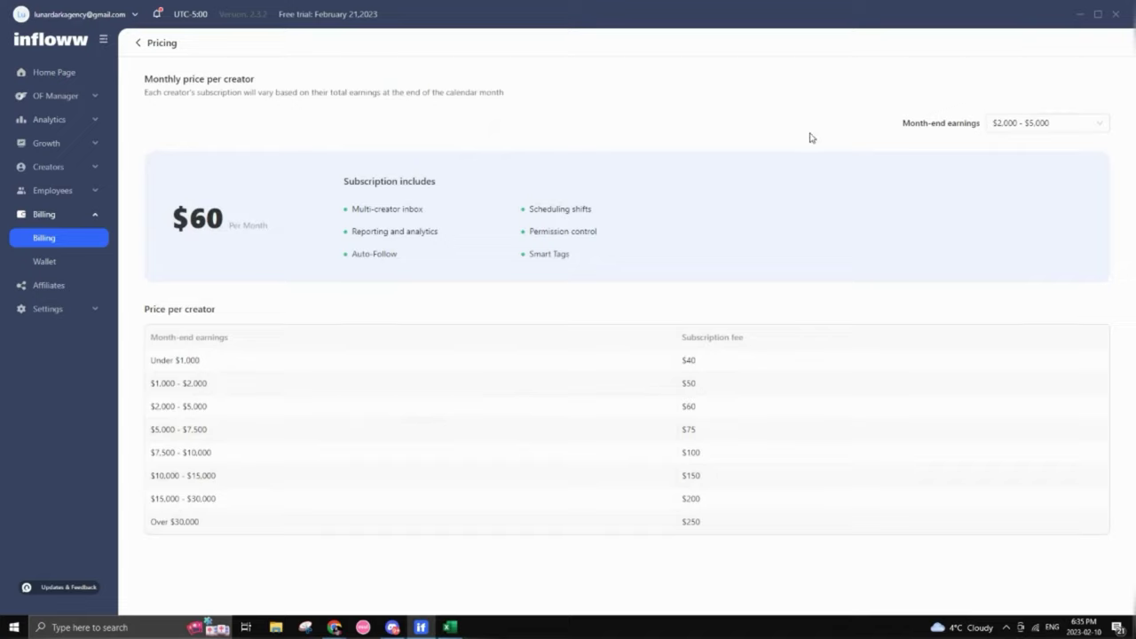
pyautogui.click(1027, 124)
pyautogui.click(1027, 148)
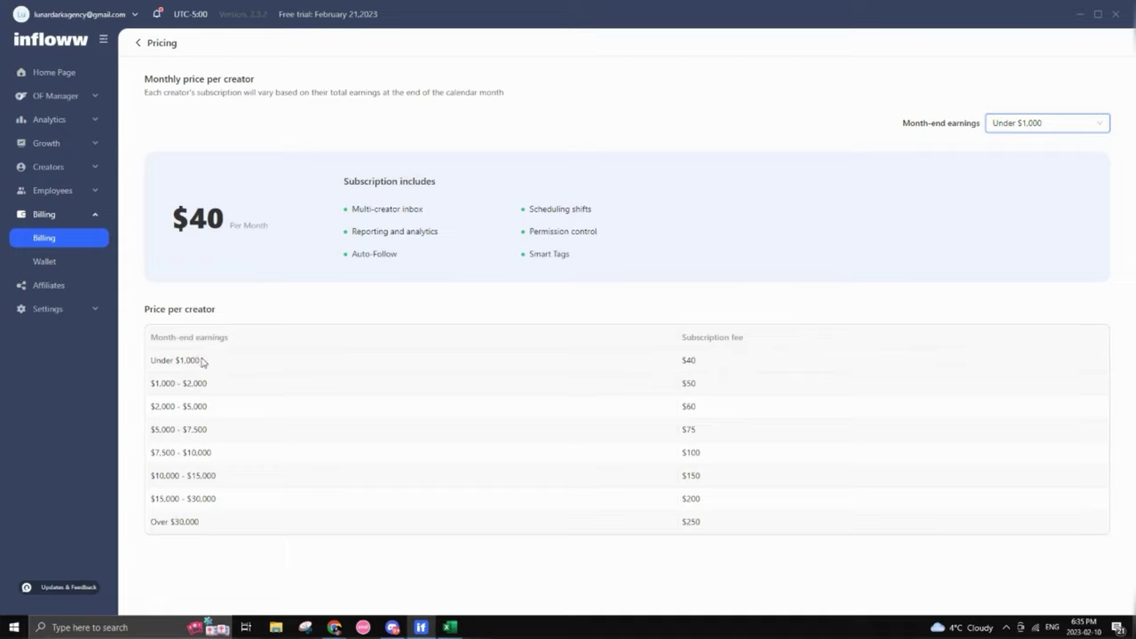
pyautogui.moveTo(201, 359); pyautogui.dragTo(149, 361)
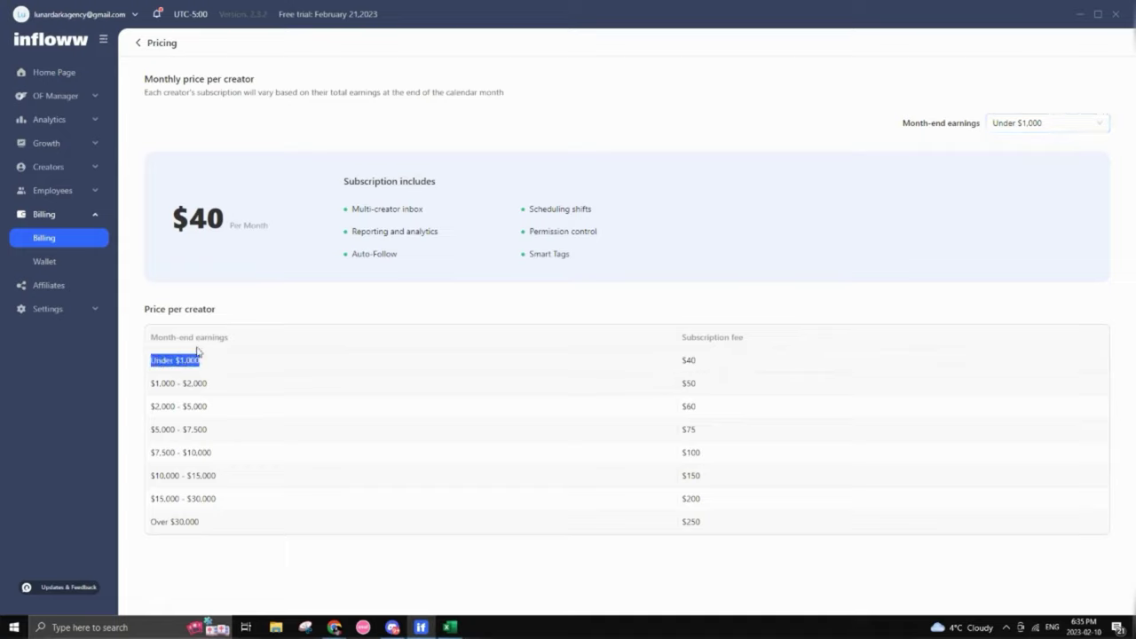
pyautogui.click(240, 342)
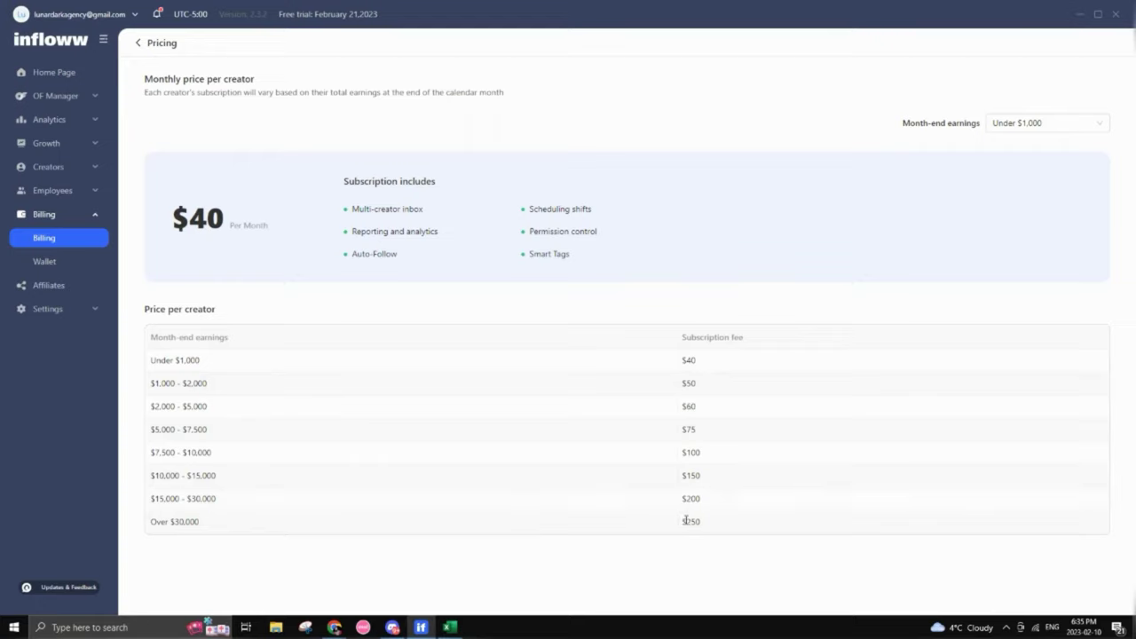
pyautogui.moveTo(710, 530); pyautogui.dragTo(683, 524)
pyautogui.click(697, 545)
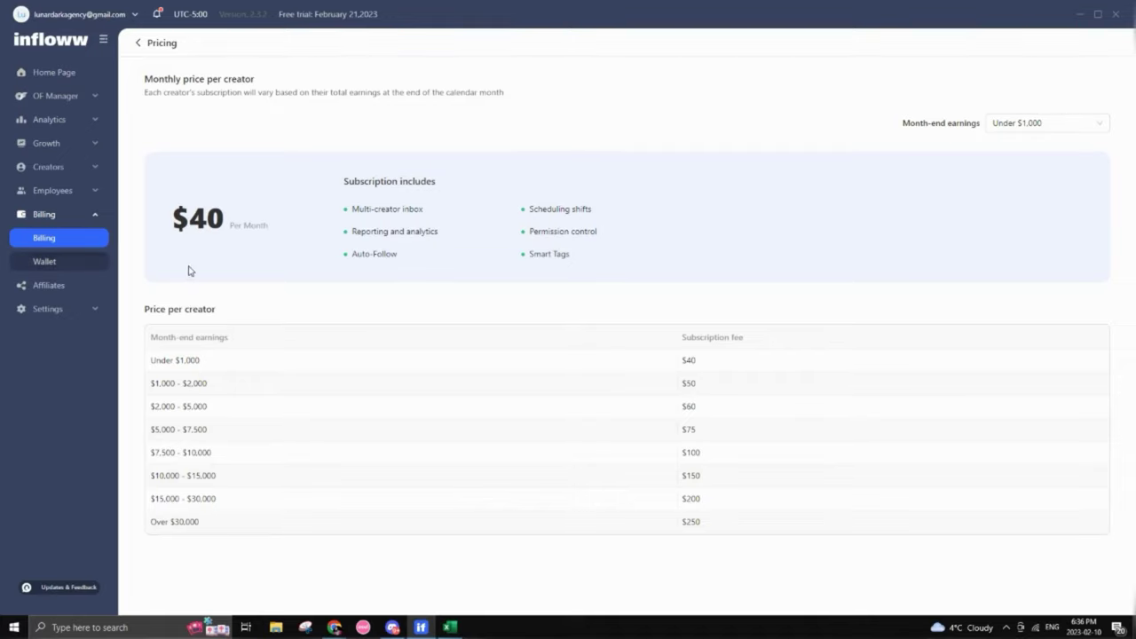
# View the Wallet page's balance and payout options, and open the Affiliates page to review the invite commissions.
pyautogui.click(94, 265)
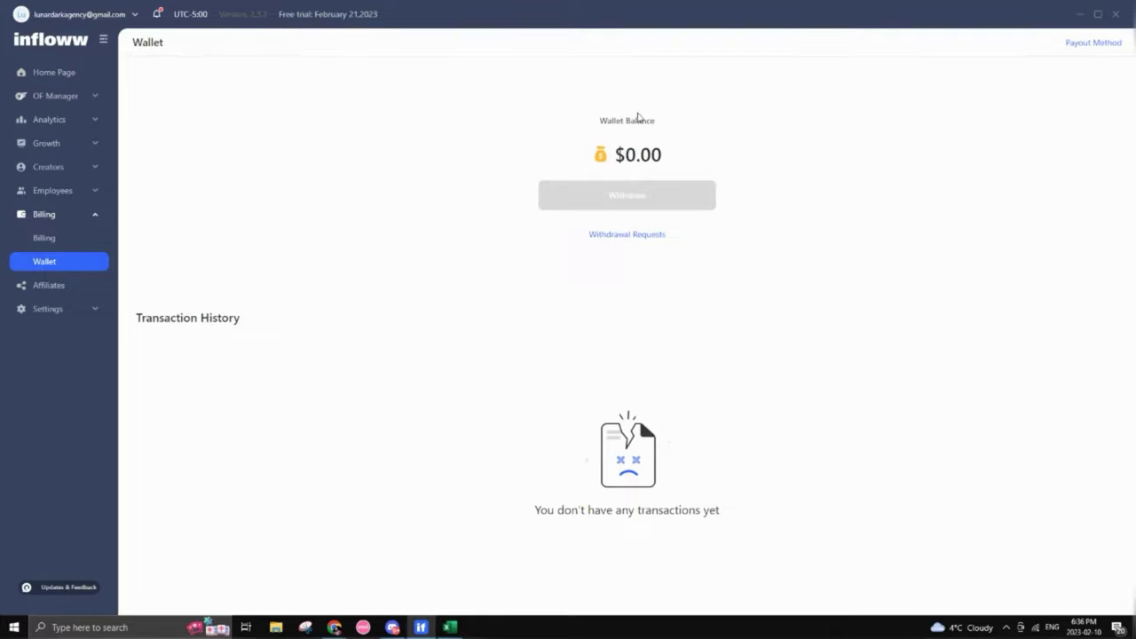
pyautogui.click(69, 286)
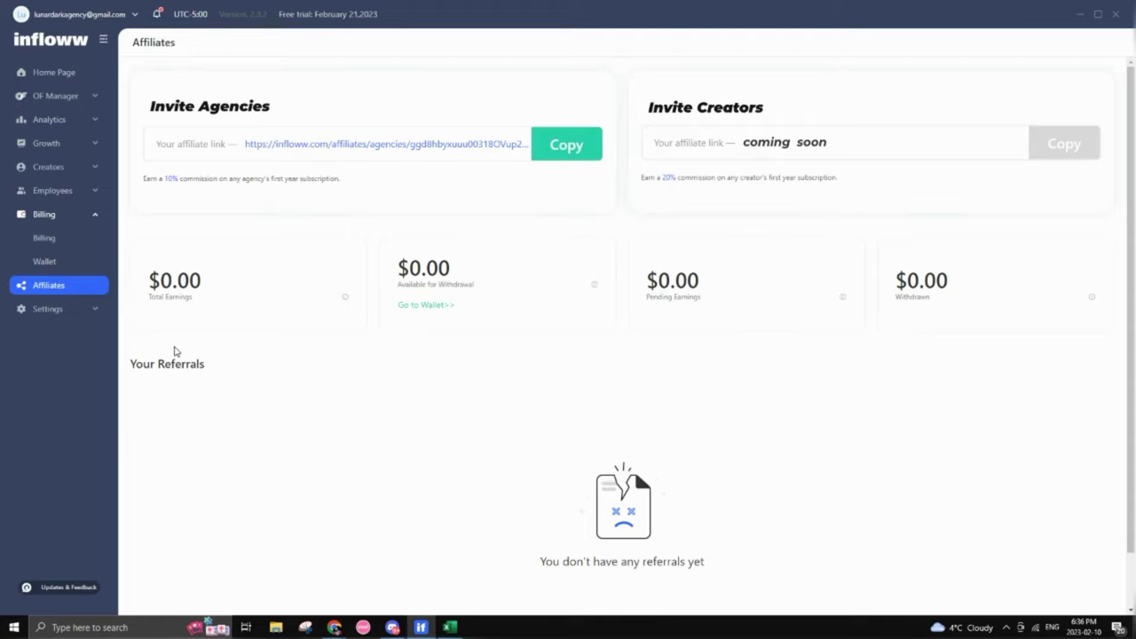
# Open the Custom Proxy settings and switch Use Custom Proxy on and back off.
pyautogui.click(89, 310)
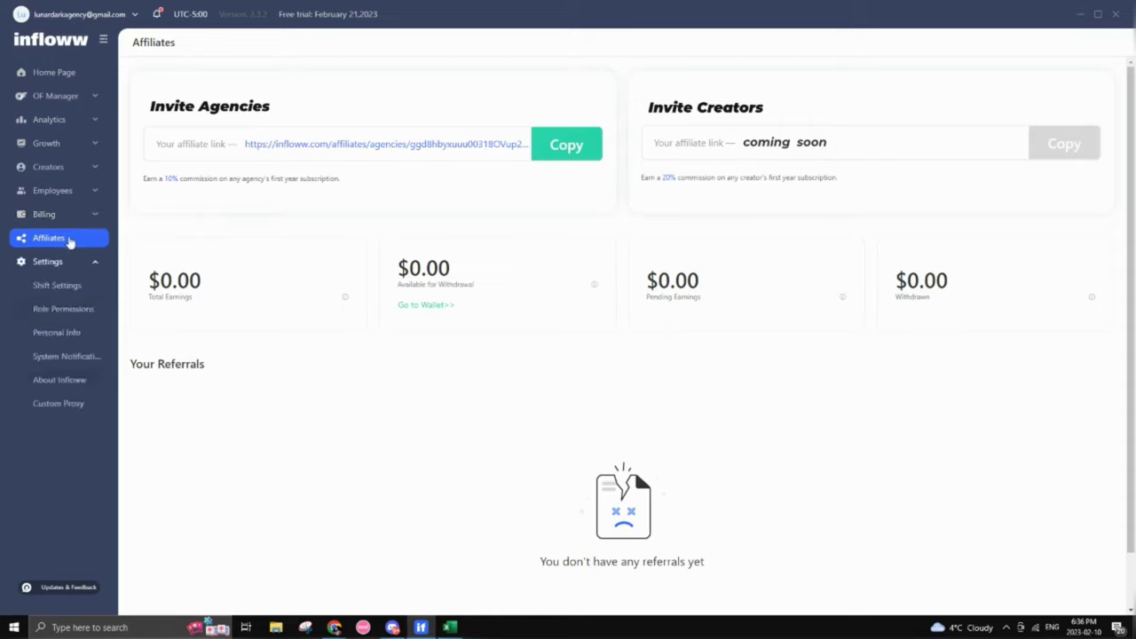
pyautogui.click(72, 405)
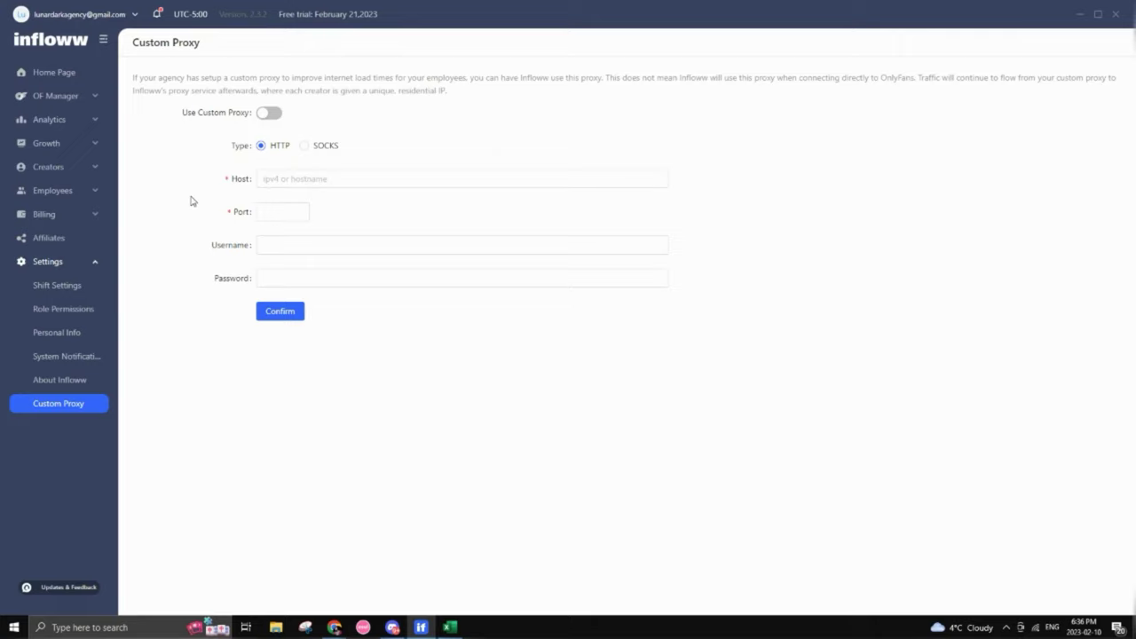
pyautogui.click(270, 115)
pyautogui.click(269, 116)
# View the System Notifications and Personal Info pages, and collapse the Settings section.
pyautogui.click(75, 357)
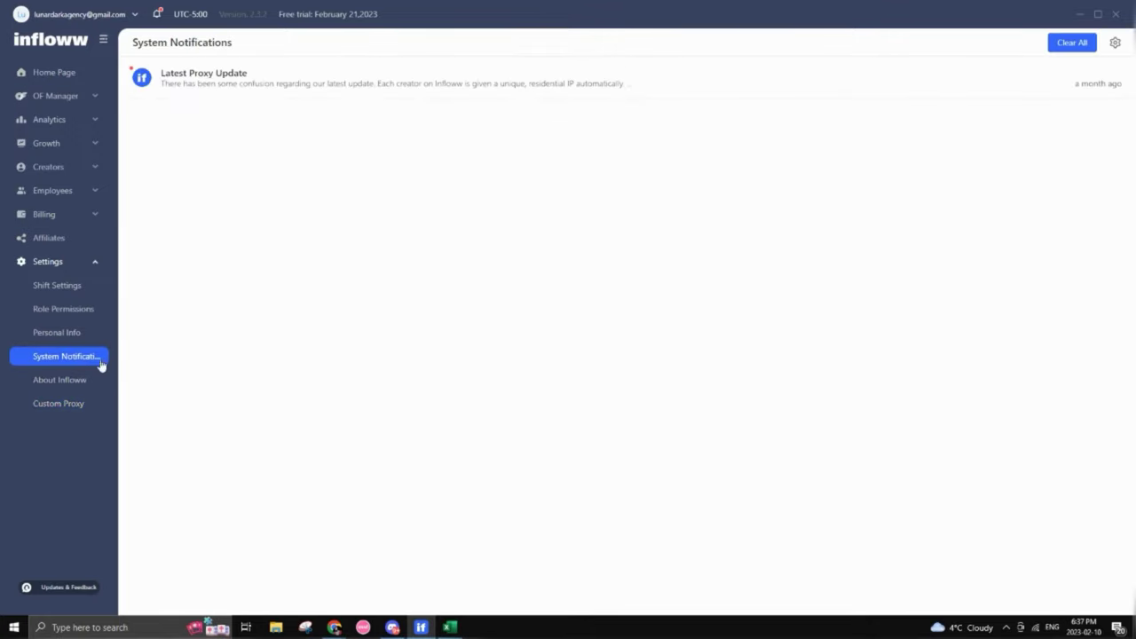
pyautogui.click(78, 336)
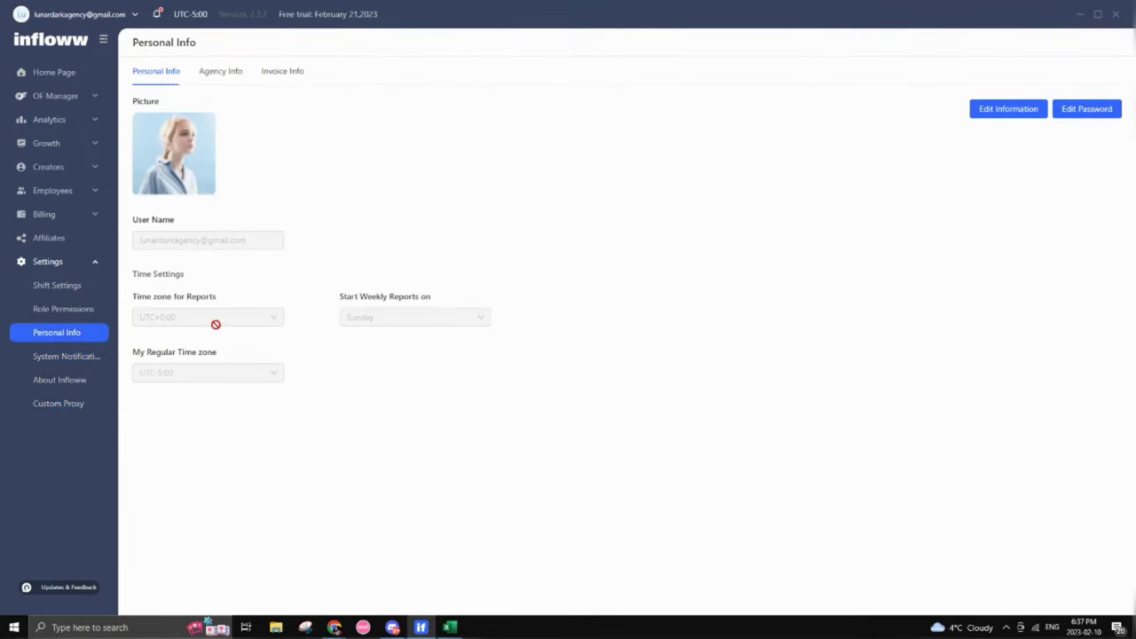
pyautogui.click(64, 262)
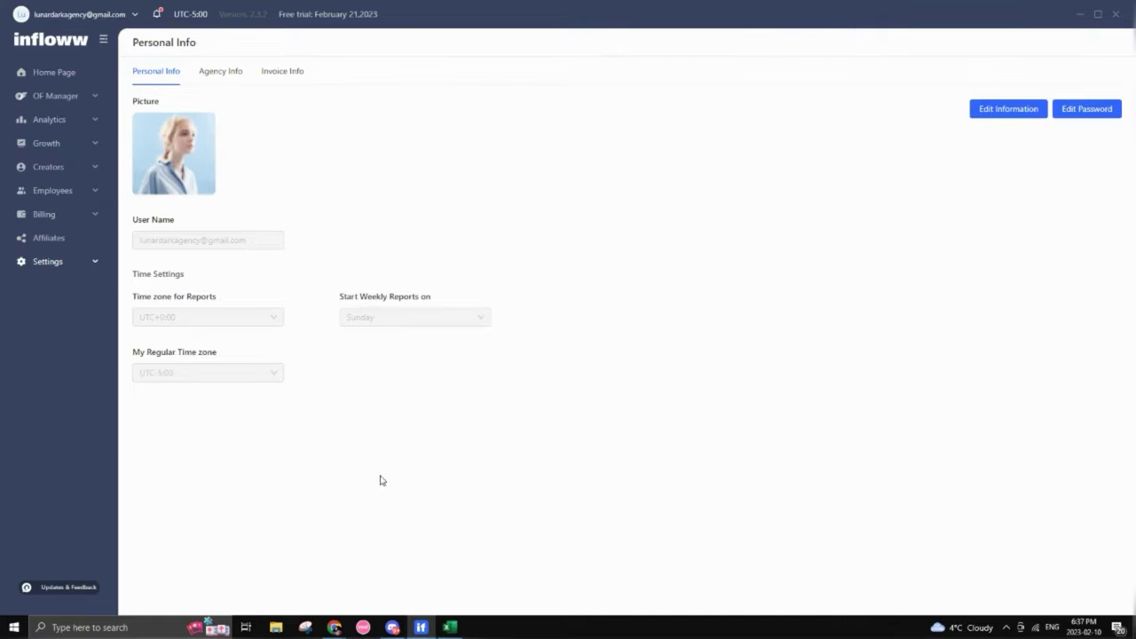
# Switch to the Infloww website in Chrome and review the Contact & Support form's fields.
pyautogui.click(325, 525)
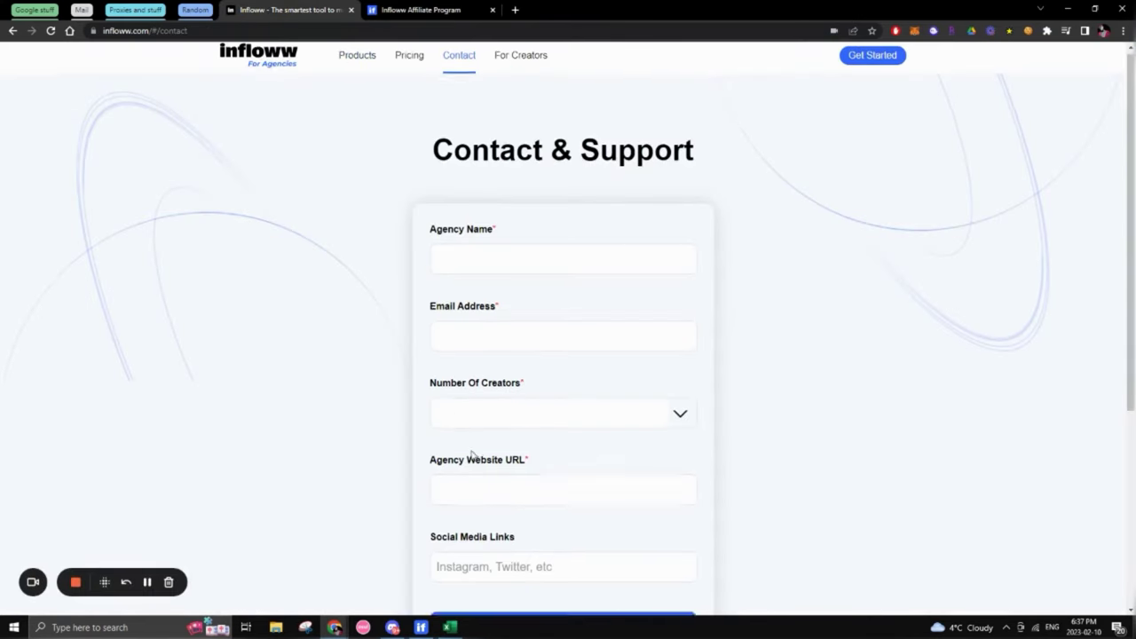
pyautogui.scroll(-1, 471, 454)
pyautogui.scroll(1, 299, 383)
pyautogui.scroll(-2, 324, 396)
pyautogui.scroll(1, 325, 401)
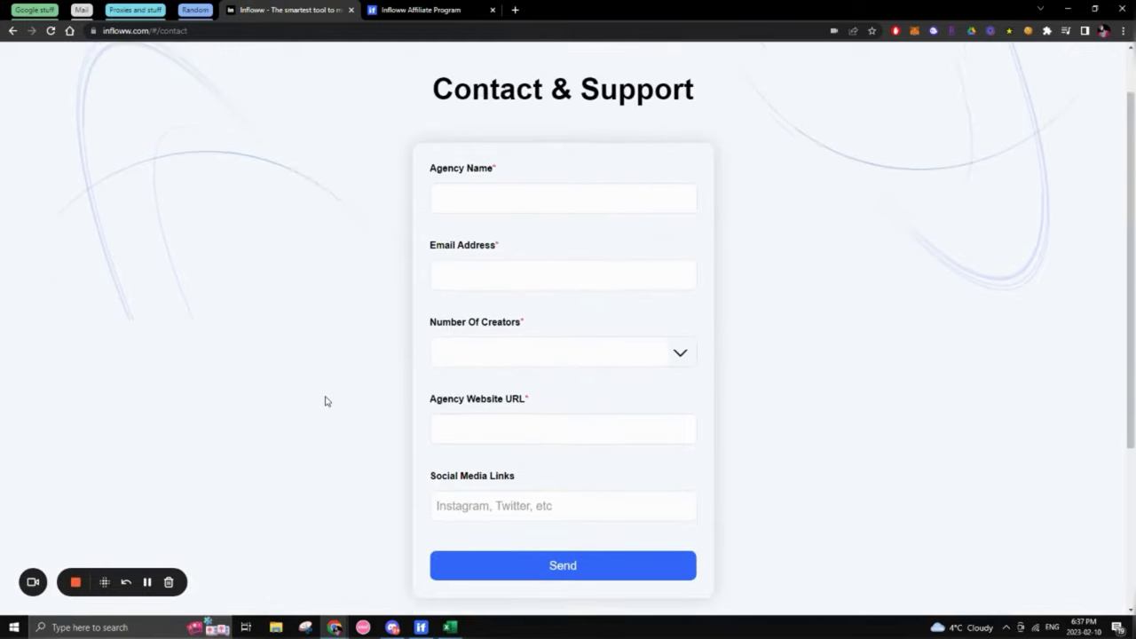
pyautogui.scroll(1, 325, 401)
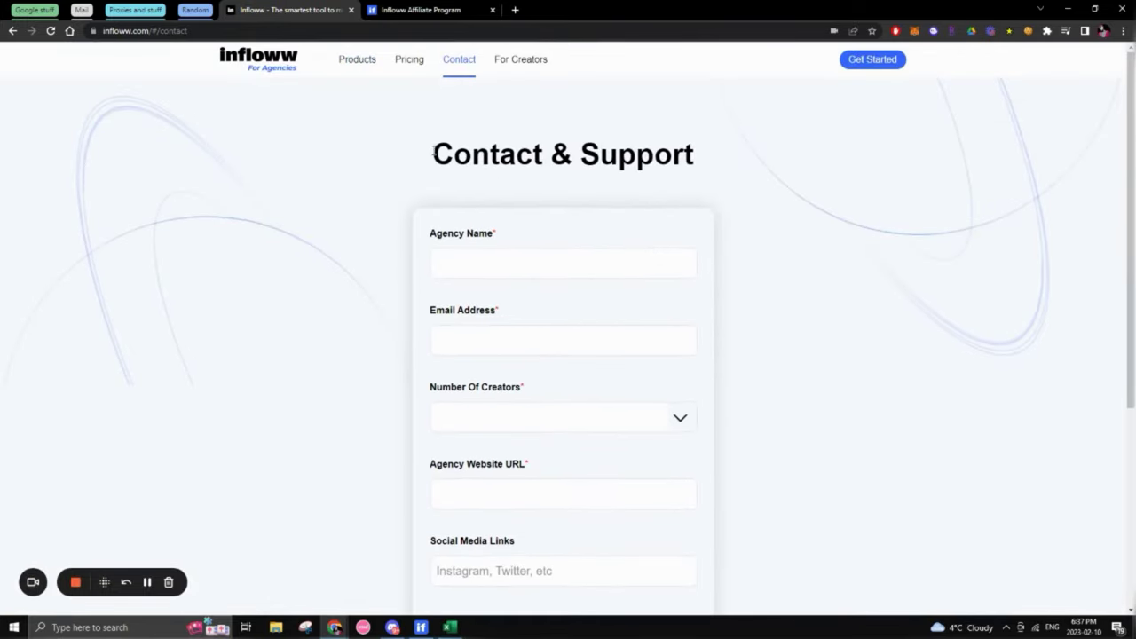
# Return to the Infloww home page and follow Join the Waitlist to view the Contact & Support form.
pyautogui.click(273, 69)
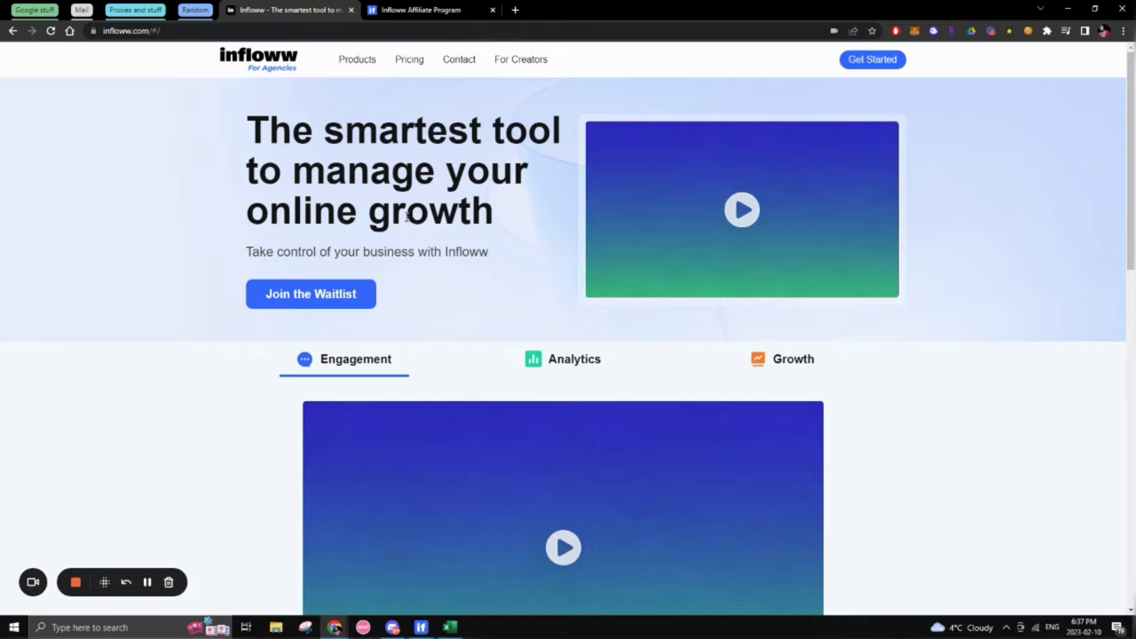
pyautogui.click(339, 300)
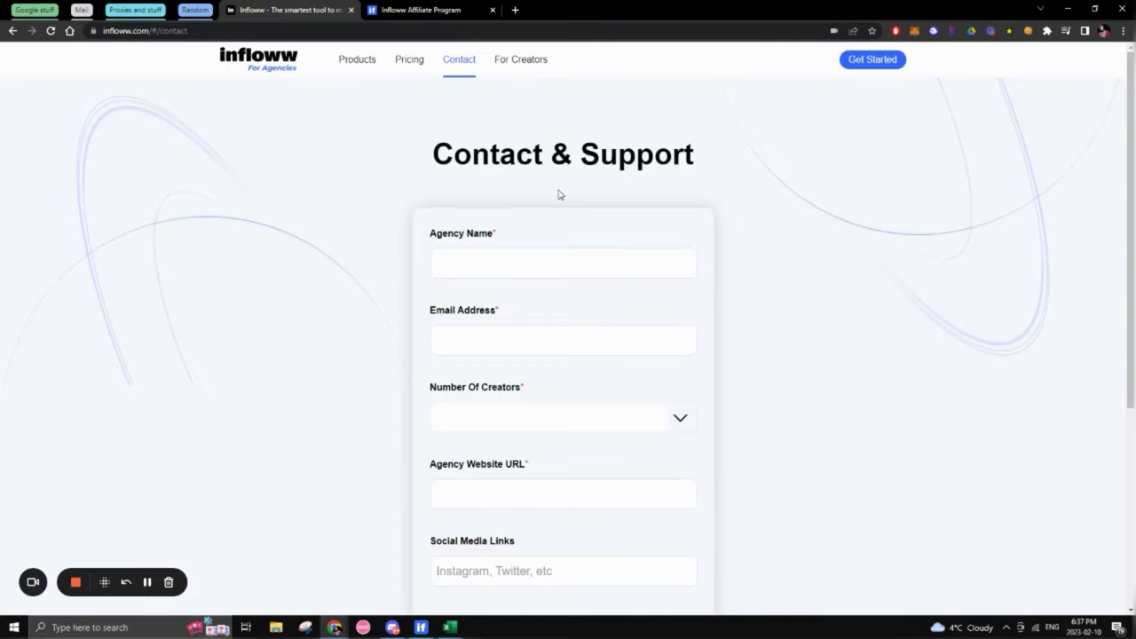
pyautogui.scroll(-1, 352, 197)
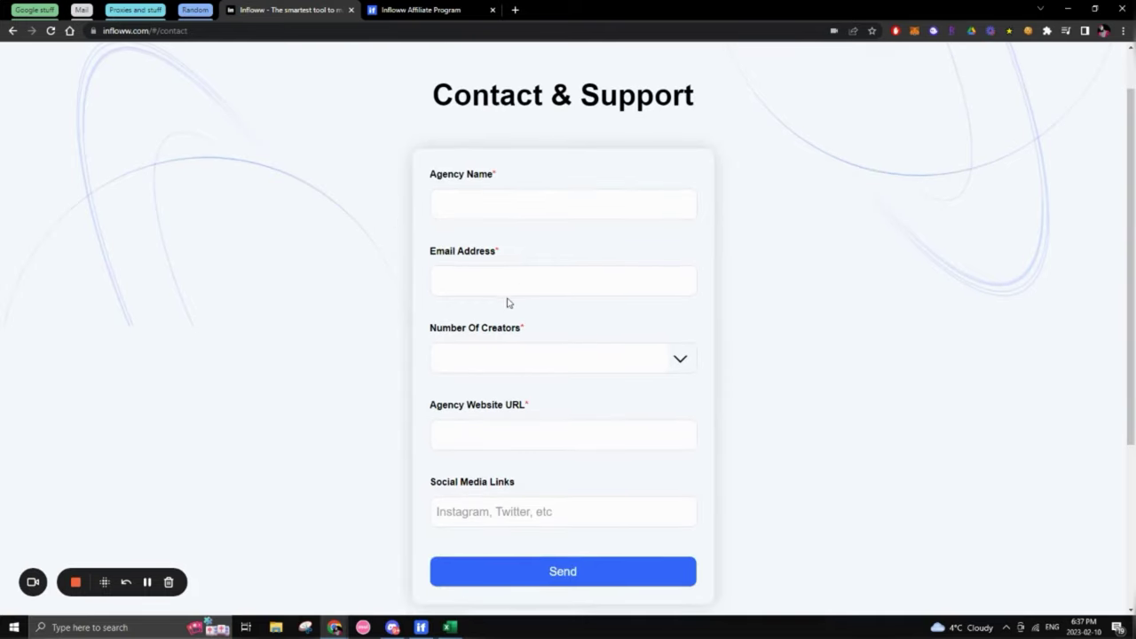
# Set the contact form's Number Of Creators to Less than 10 and review the remaining fields.
pyautogui.click(588, 363)
pyautogui.click(679, 366)
pyautogui.scroll(-3, 493, 417)
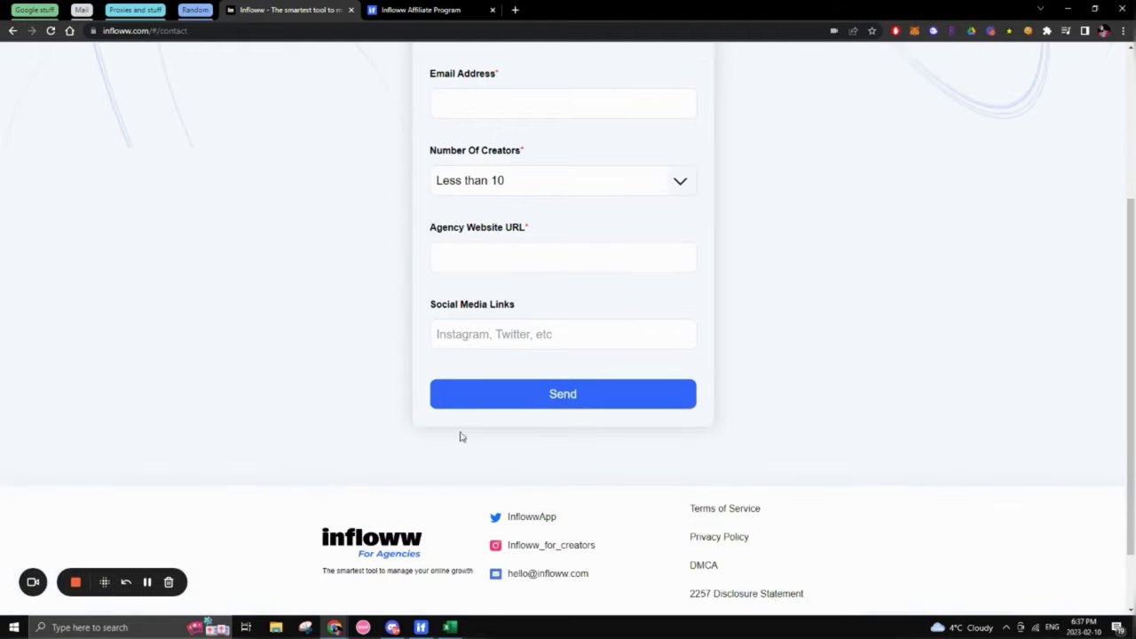
pyautogui.scroll(4, 463, 368)
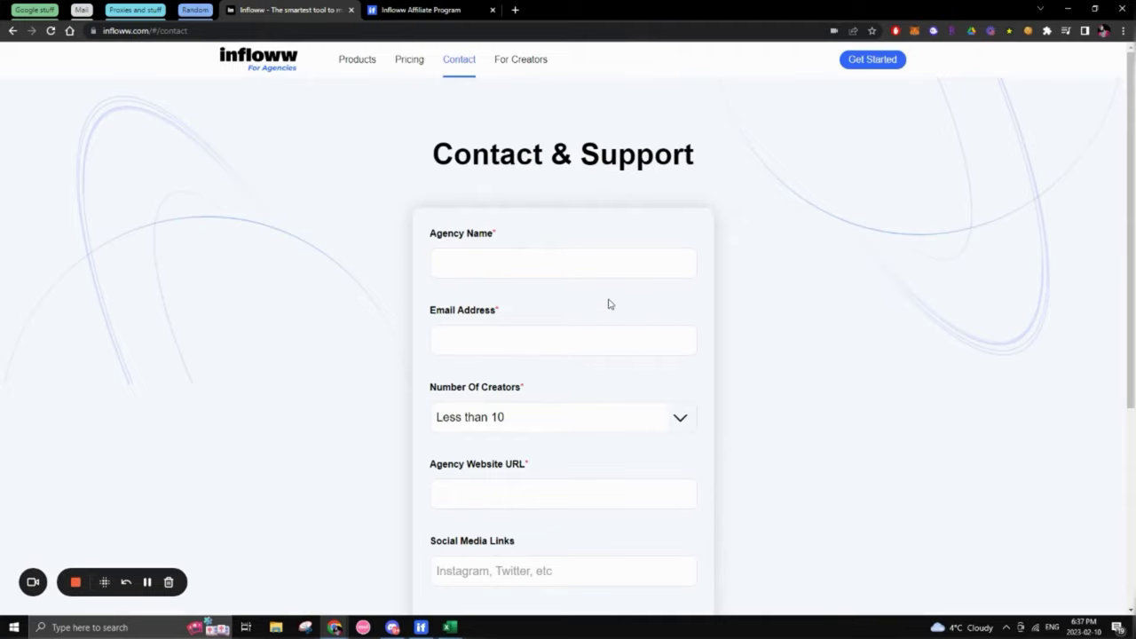
pyautogui.scroll(-1, 1029, 188)
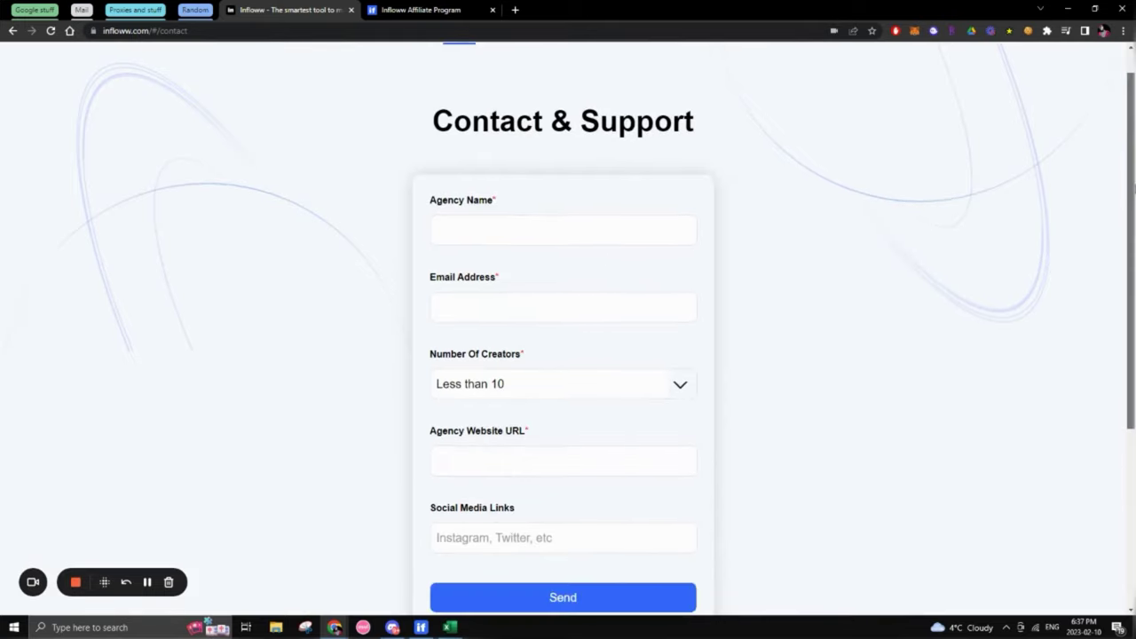
pyautogui.scroll(1, 761, 139)
# Open the Infloww Affiliate Program page and review its invitation, feature sections and customer testimonials.
pyautogui.click(470, 10)
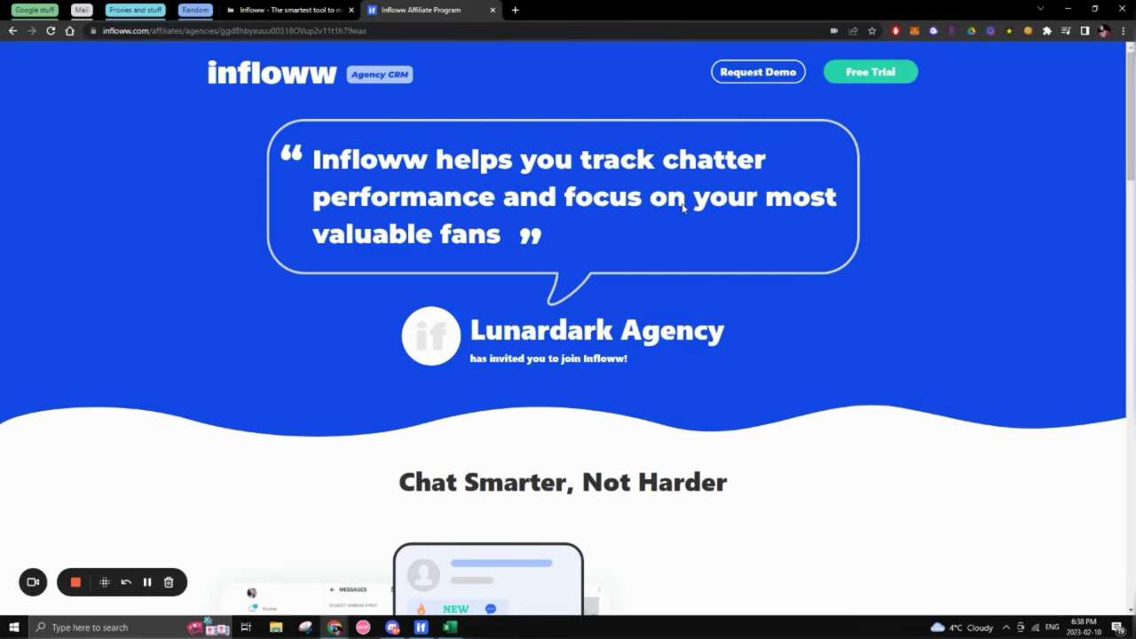
pyautogui.scroll(-8, 674, 209)
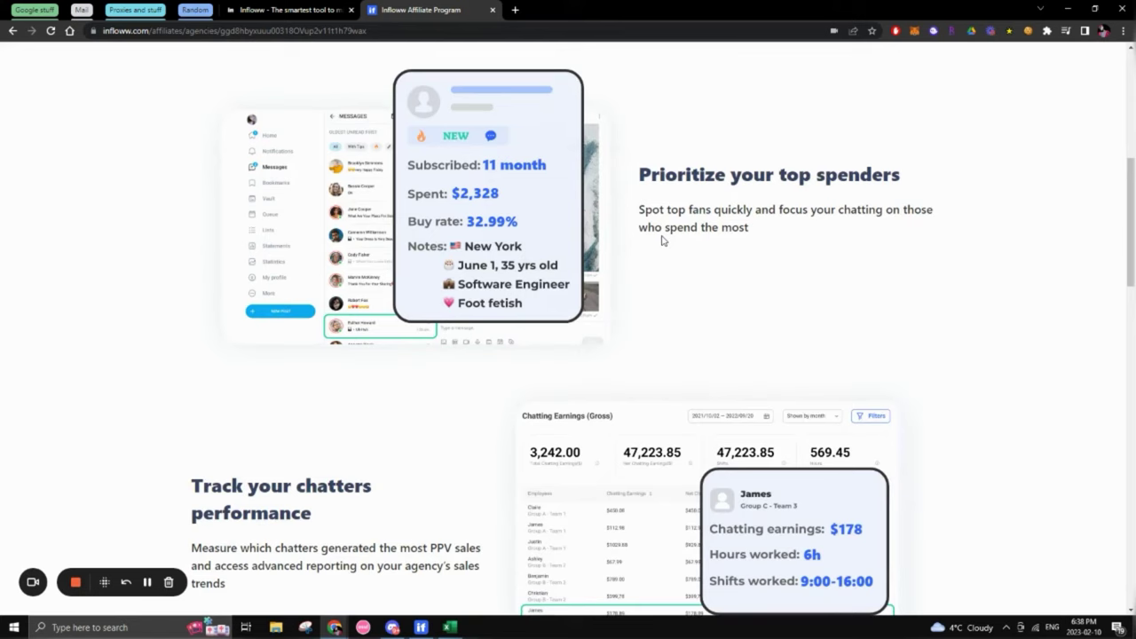
pyautogui.scroll(-4, 659, 244)
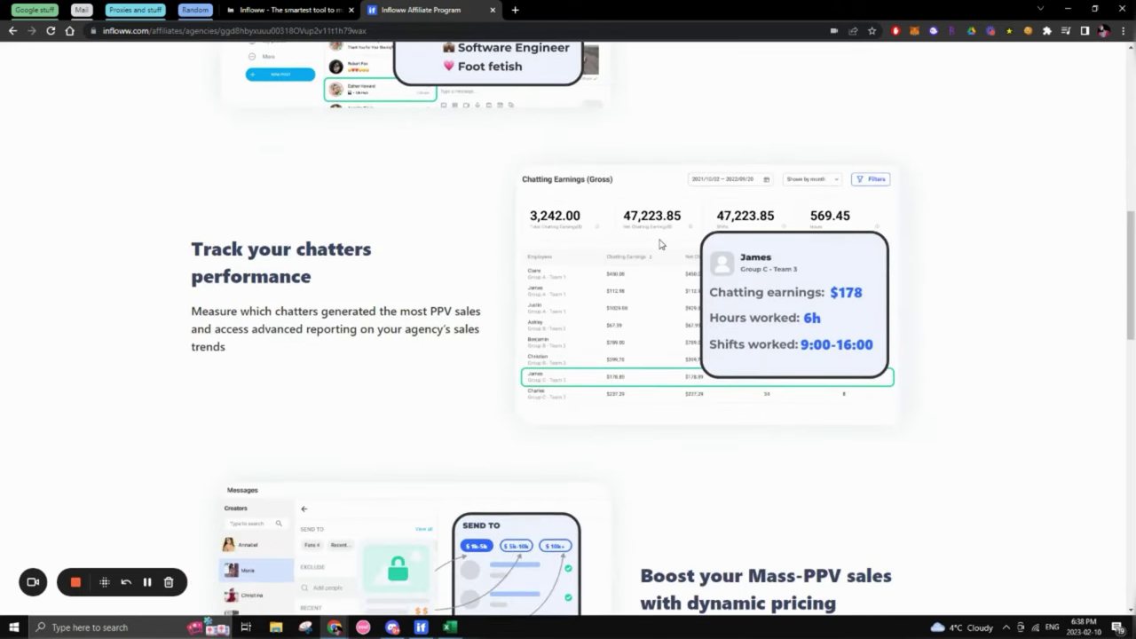
pyautogui.scroll(-7, 659, 244)
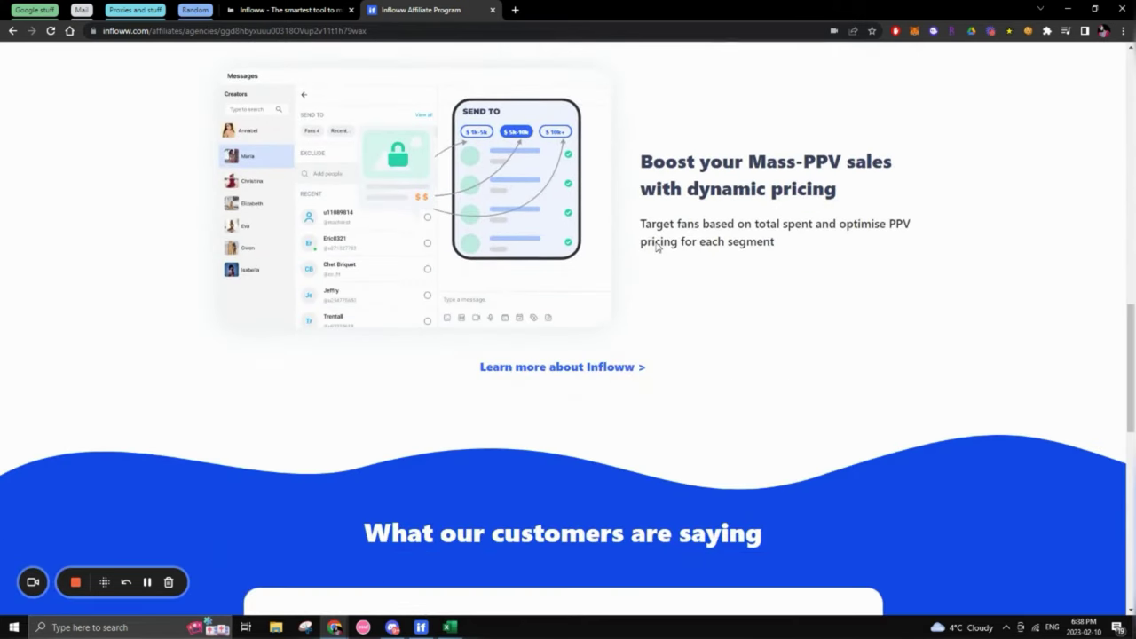
pyautogui.scroll(-4, 655, 245)
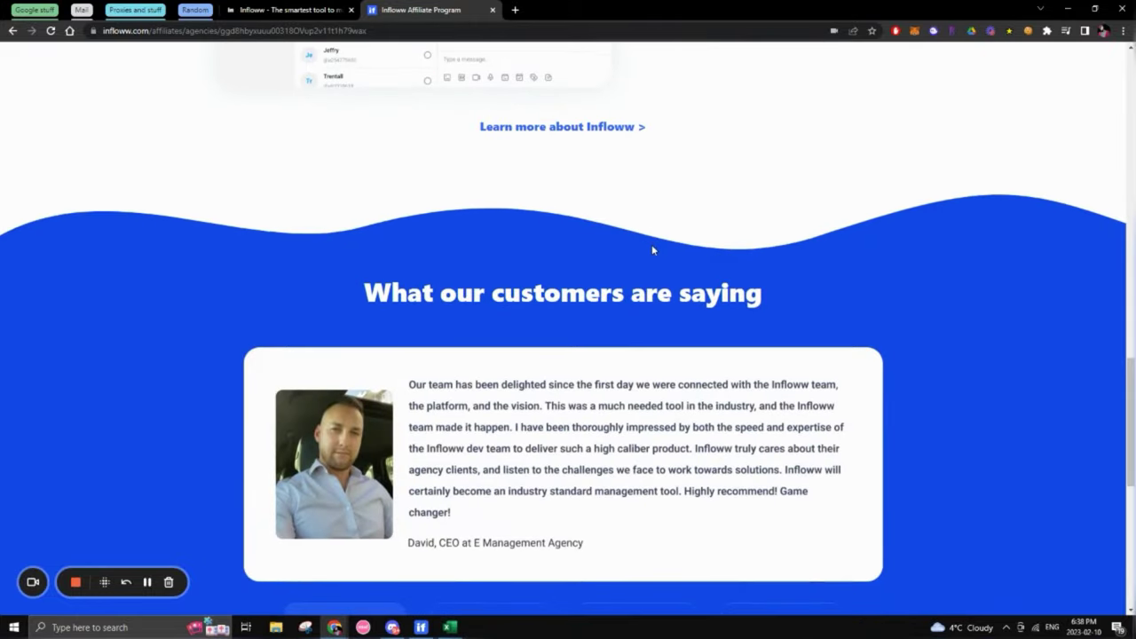
pyautogui.scroll(-3, 652, 244)
pyautogui.scroll(20, 645, 253)
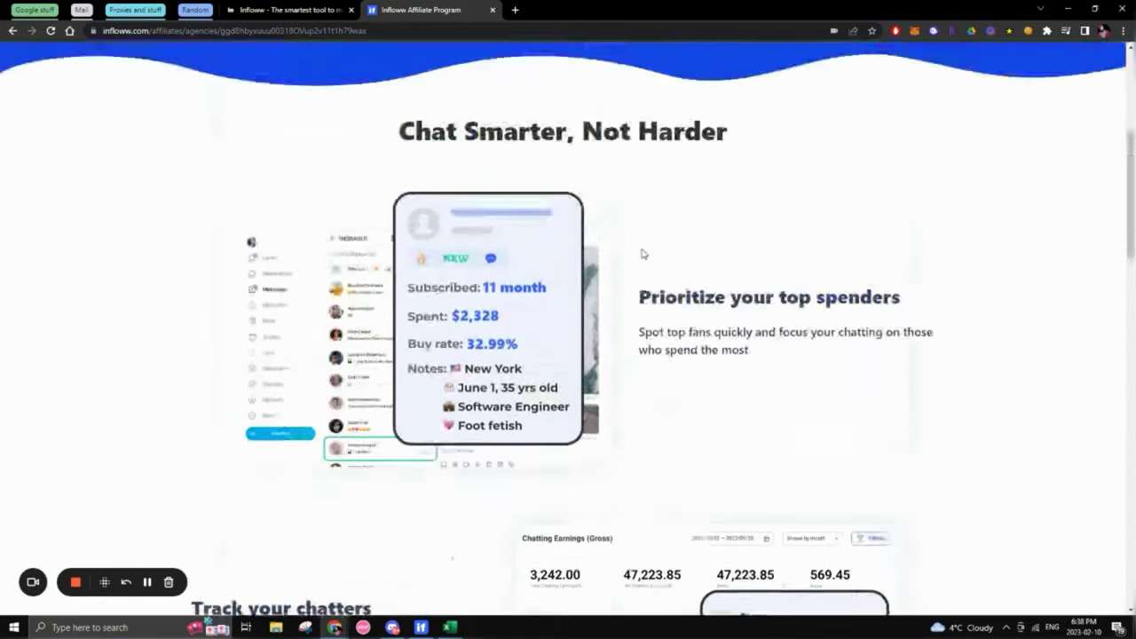